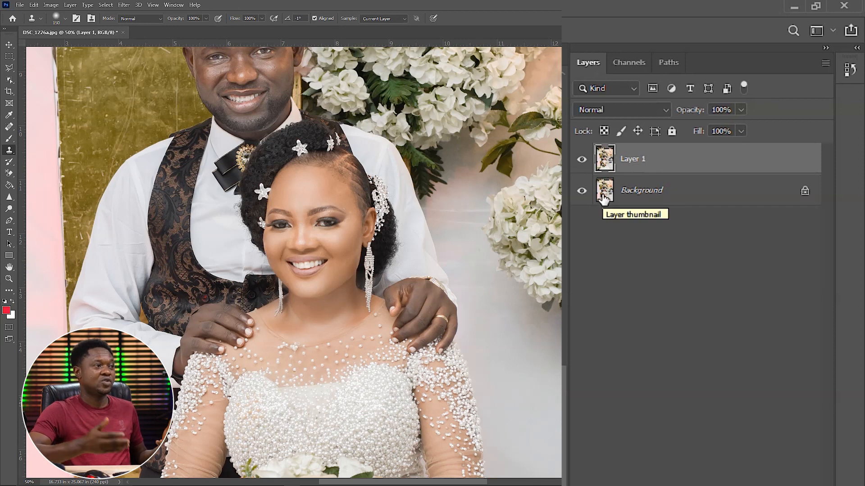
Open the Selective Color adjustment for Layer 1 with the couple and bouquet in view.
{"action": "left_click", "coordinate": [51, 5]}
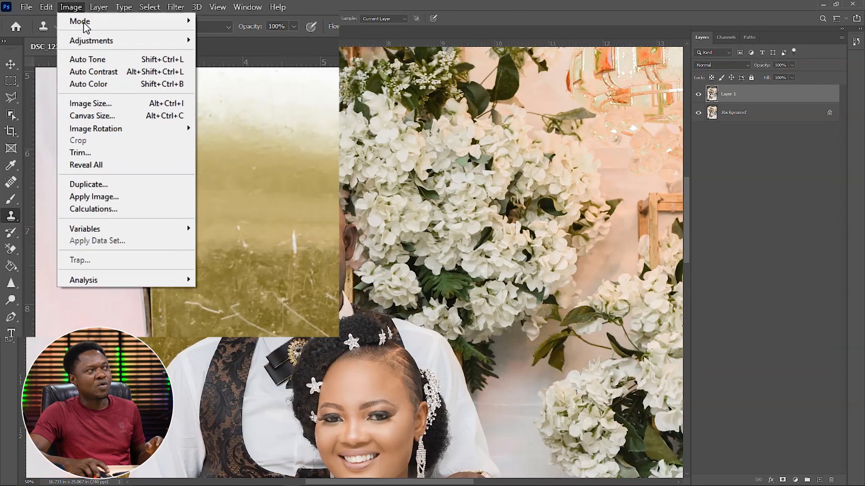
{"action": "mouse_move", "coordinate": [68, 29]}
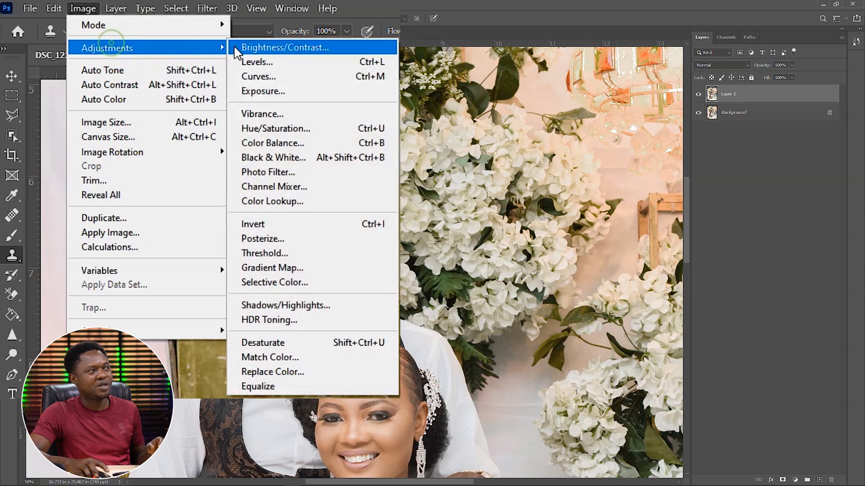
{"action": "left_click", "coordinate": [281, 283]}
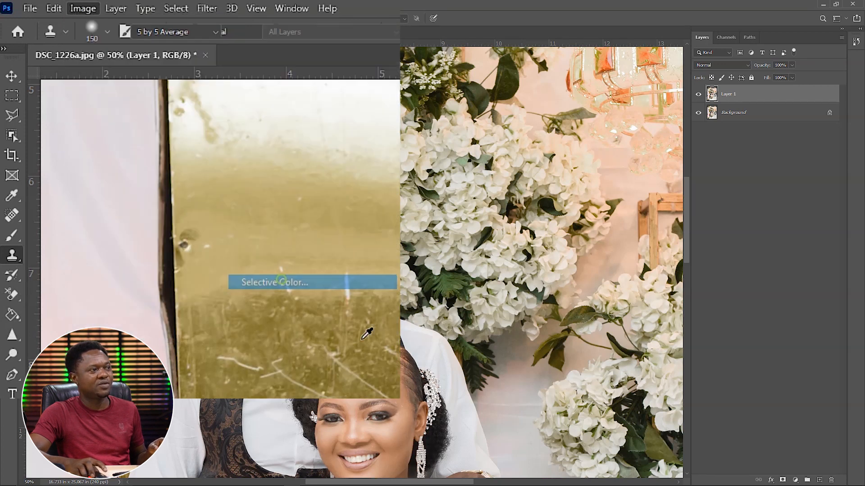
{"action": "key", "text": "ctrl+minus"}
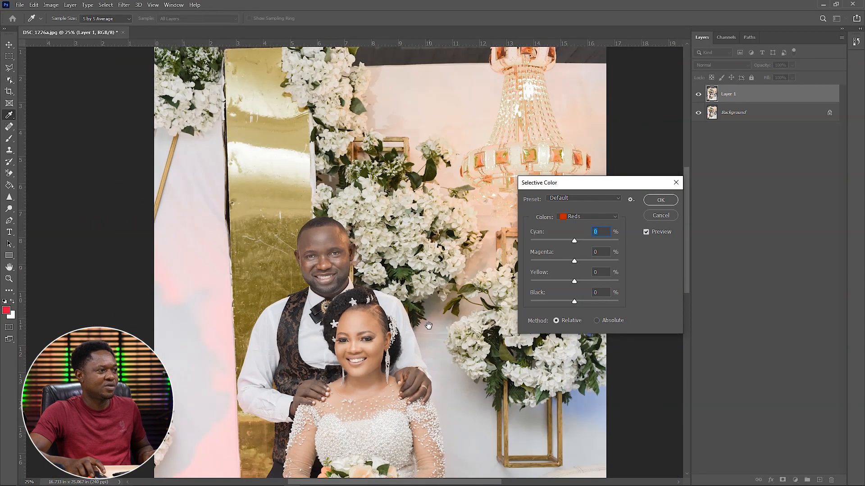
{"action": "left_click_drag", "start_coordinate": [428, 325], "coordinate": [416, 182]}
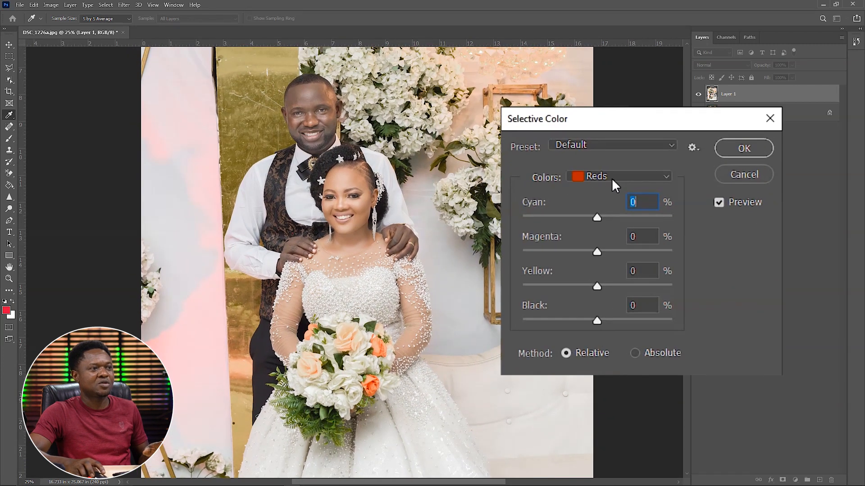
Try darker and lighter Black amounts for the Reds range, settling on +51%.
{"action": "left_click", "coordinate": [613, 177]}
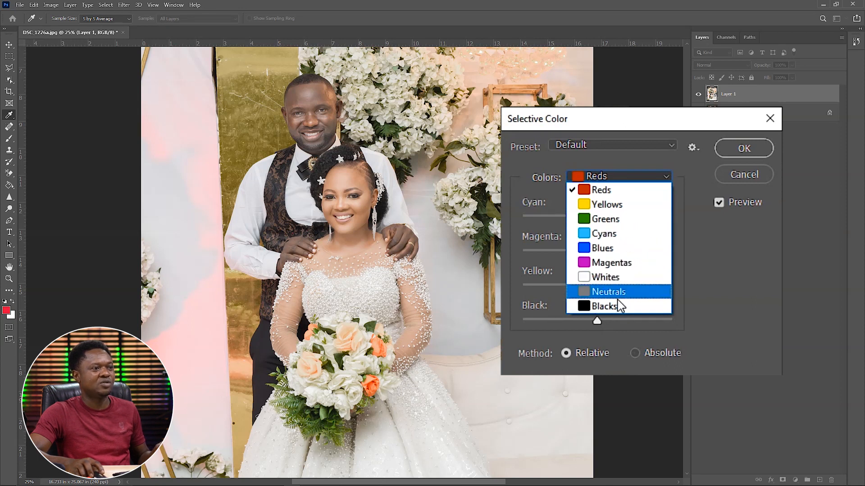
{"action": "left_click", "coordinate": [616, 179]}
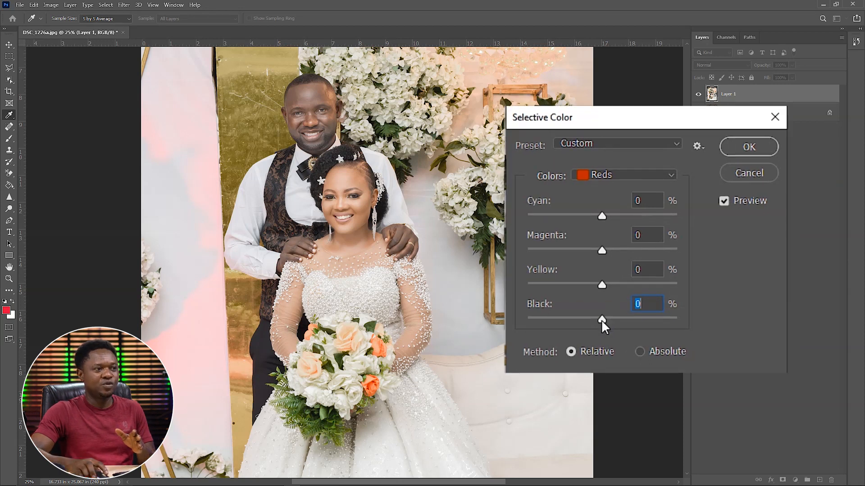
{"action": "left_click_drag", "start_coordinate": [601, 319], "coordinate": [638, 318]}
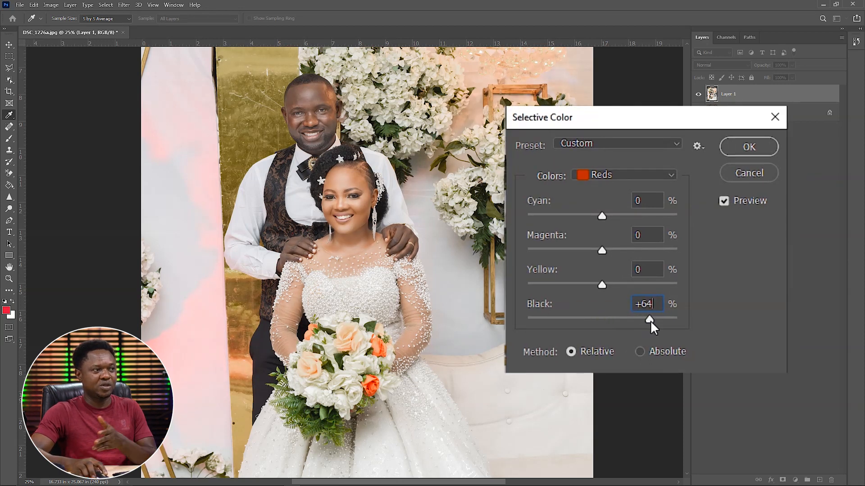
{"action": "left_click_drag", "start_coordinate": [653, 321], "coordinate": [555, 316]}
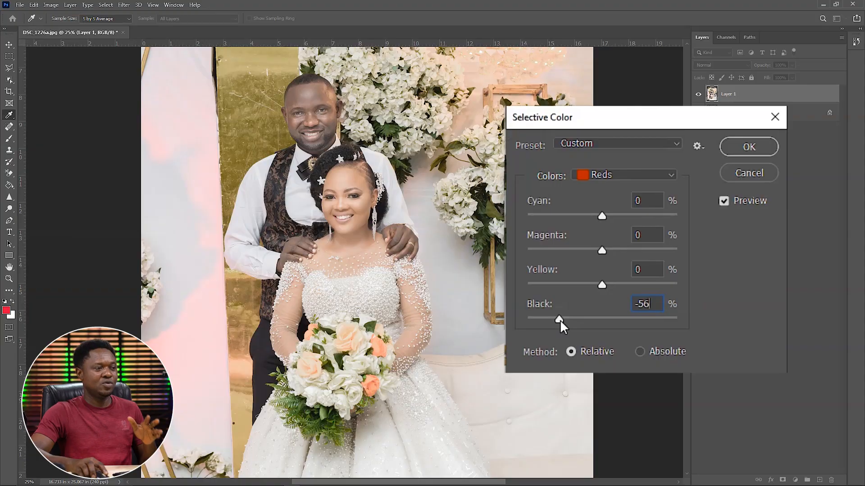
{"action": "left_click_drag", "start_coordinate": [558, 317], "coordinate": [627, 327]}
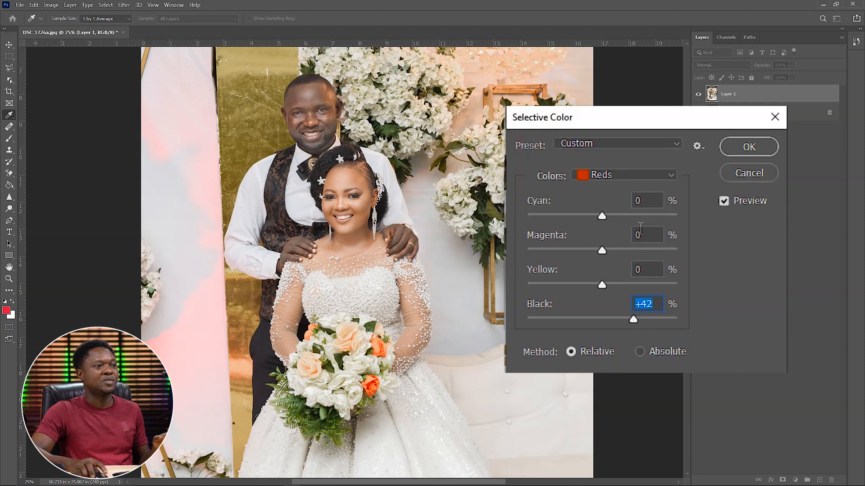
{"action": "left_click_drag", "start_coordinate": [619, 318], "coordinate": [575, 321]}
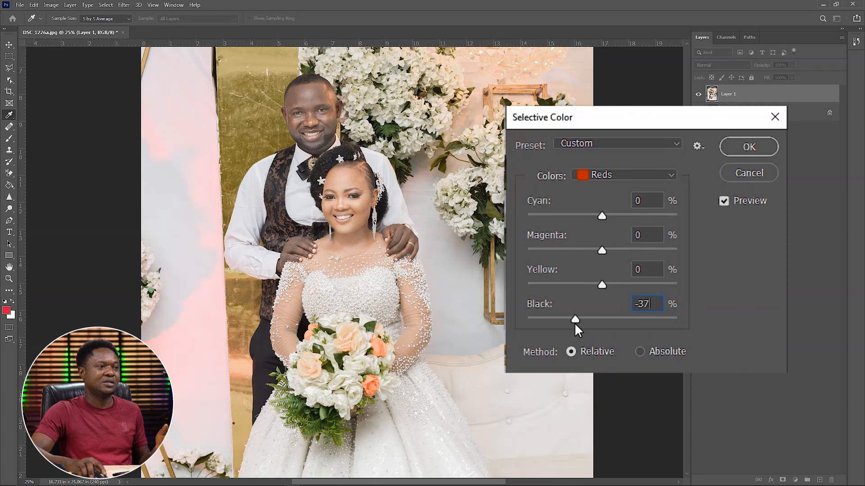
{"action": "left_click_drag", "start_coordinate": [574, 322], "coordinate": [623, 317]}
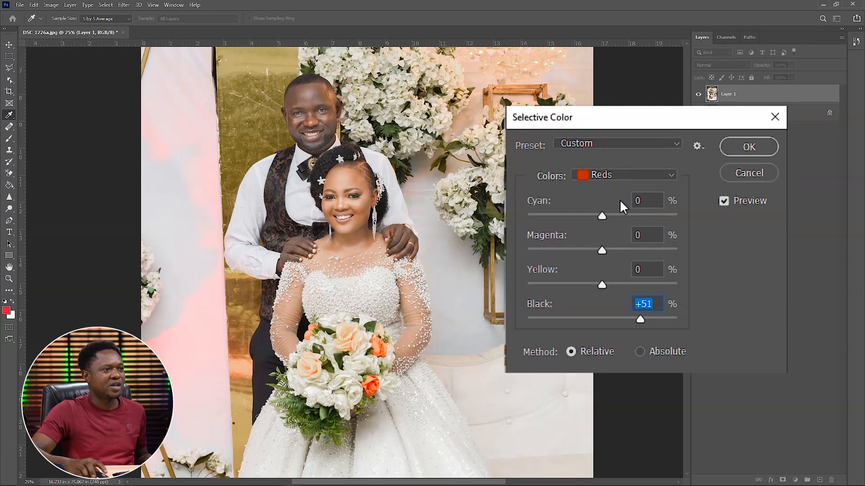
Switch the Selective Color adjustment to Yellows and set its Black amount to +41%.
{"action": "left_click", "coordinate": [614, 176]}
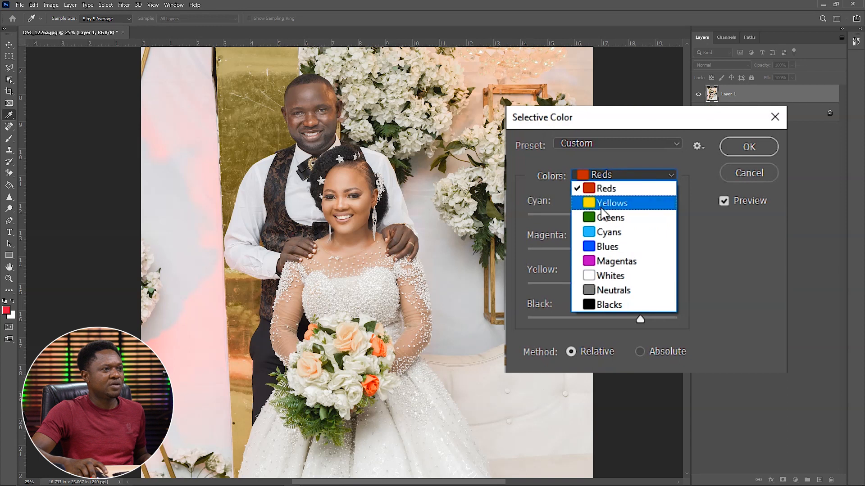
{"action": "left_click", "coordinate": [603, 203]}
{"action": "left_click_drag", "start_coordinate": [601, 320], "coordinate": [644, 317]}
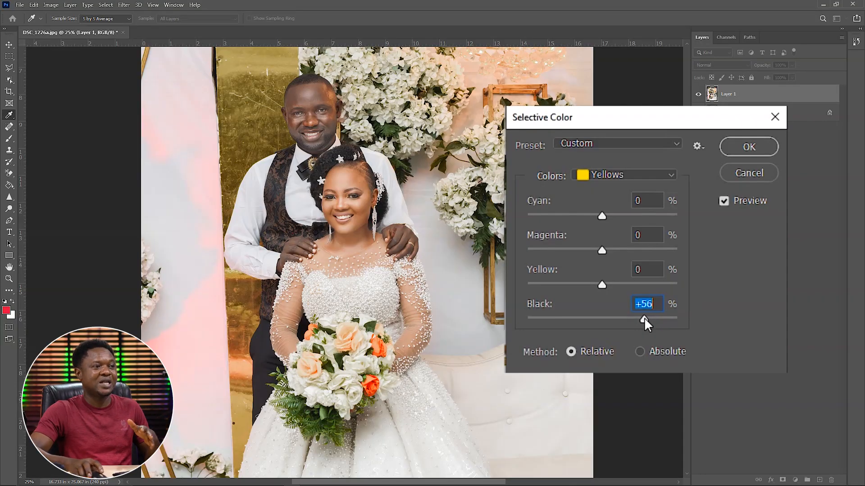
{"action": "left_click_drag", "start_coordinate": [643, 317], "coordinate": [626, 319]}
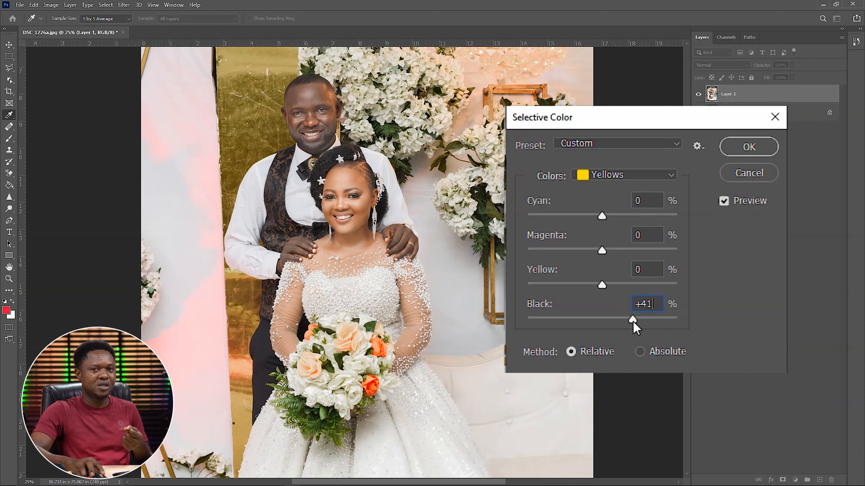
Set the Black amount of the Greens range to -33% and move the dialog off the flowers.
{"action": "left_click", "coordinate": [623, 170]}
{"action": "left_click", "coordinate": [603, 218]}
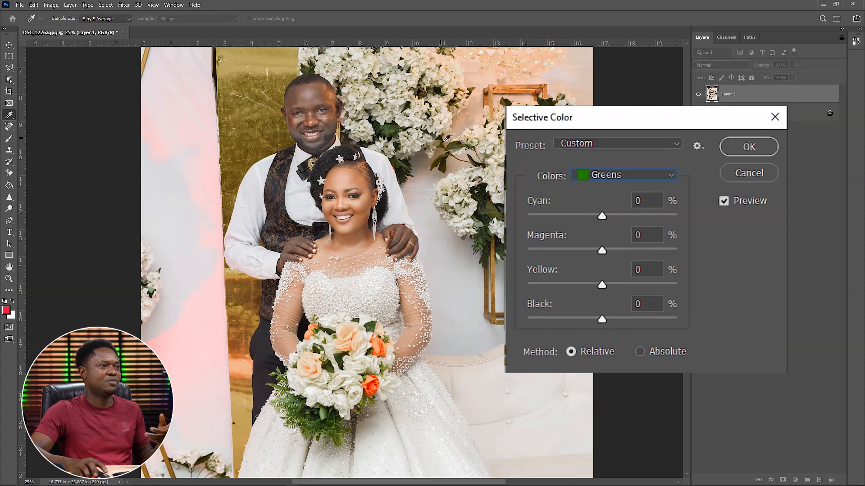
{"action": "left_click_drag", "start_coordinate": [602, 319], "coordinate": [578, 319]}
{"action": "left_click_drag", "start_coordinate": [636, 121], "coordinate": [613, 182]}
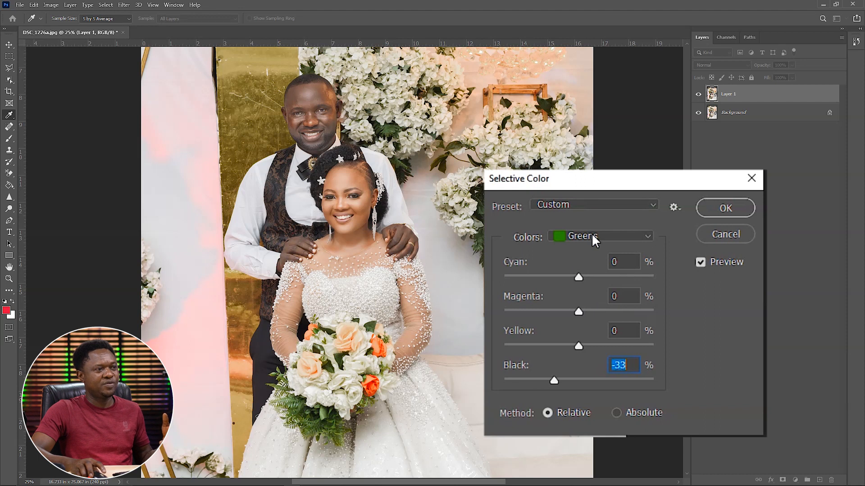
Set the Black amount of the Cyans range to +52%, moving the dialog aside to uncover the photo's bluish edge.
{"action": "left_click", "coordinate": [590, 233]}
{"action": "left_click", "coordinate": [581, 295]}
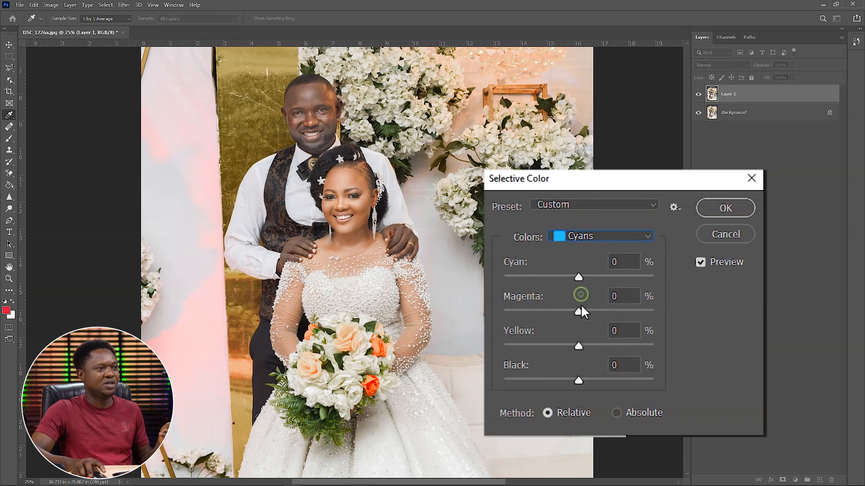
{"action": "left_click_drag", "start_coordinate": [610, 181], "coordinate": [601, 181]}
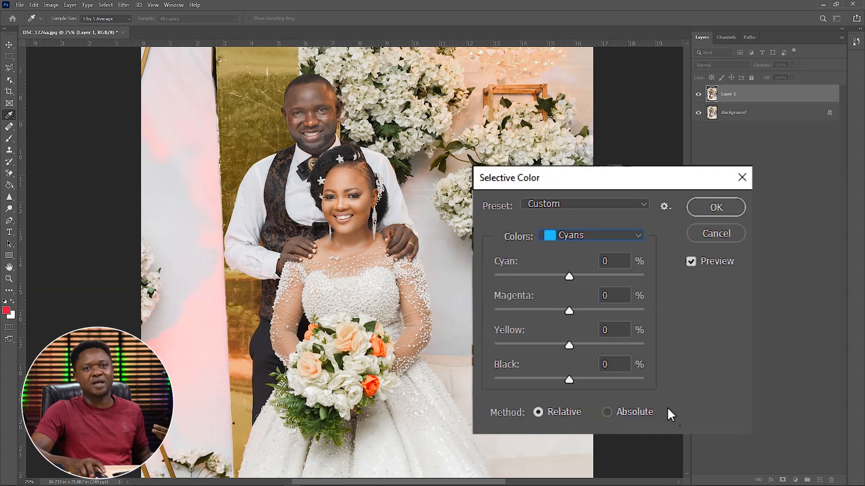
{"action": "left_click_drag", "start_coordinate": [569, 380], "coordinate": [585, 378]}
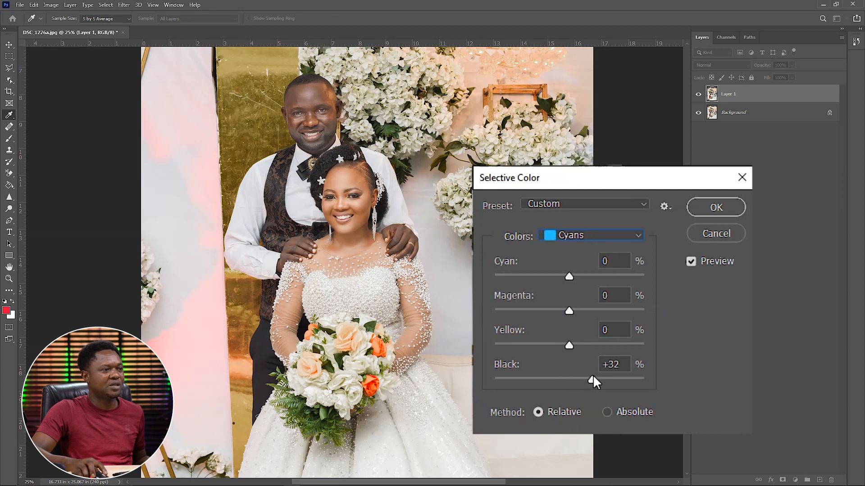
{"action": "left_click_drag", "start_coordinate": [609, 381], "coordinate": [585, 382]}
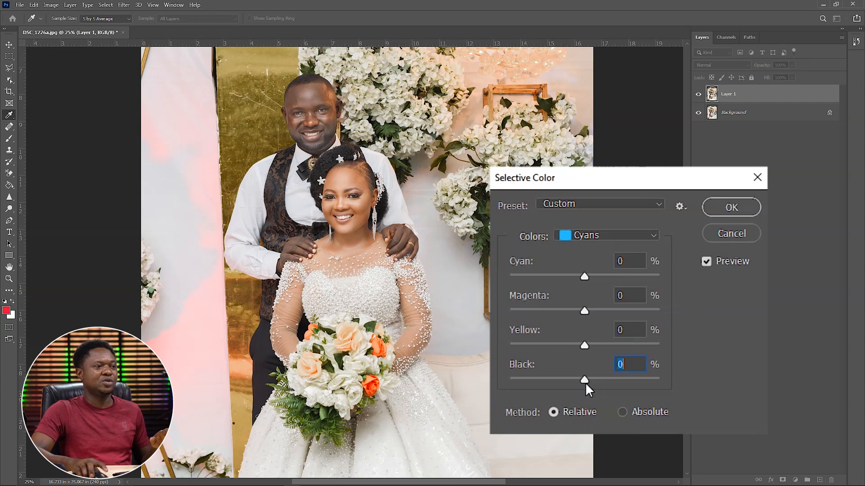
{"action": "left_click", "coordinate": [588, 235]}
{"action": "left_click", "coordinate": [632, 182]}
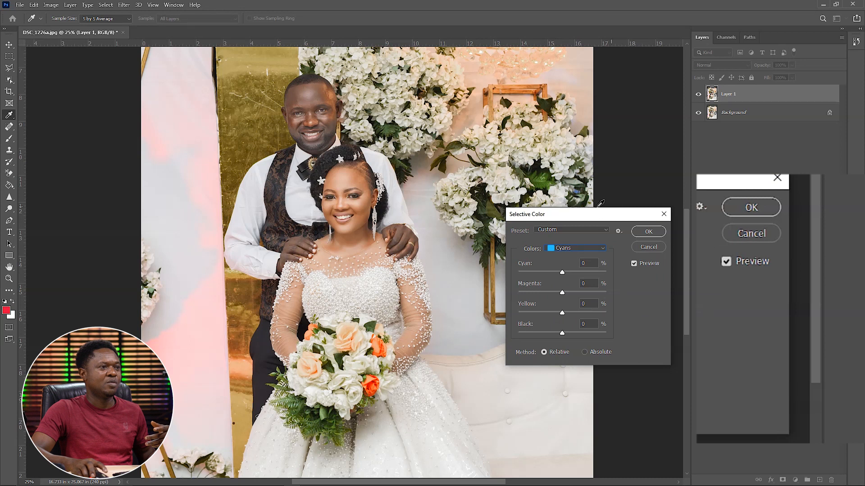
{"action": "left_click_drag", "start_coordinate": [587, 215], "coordinate": [697, 222]}
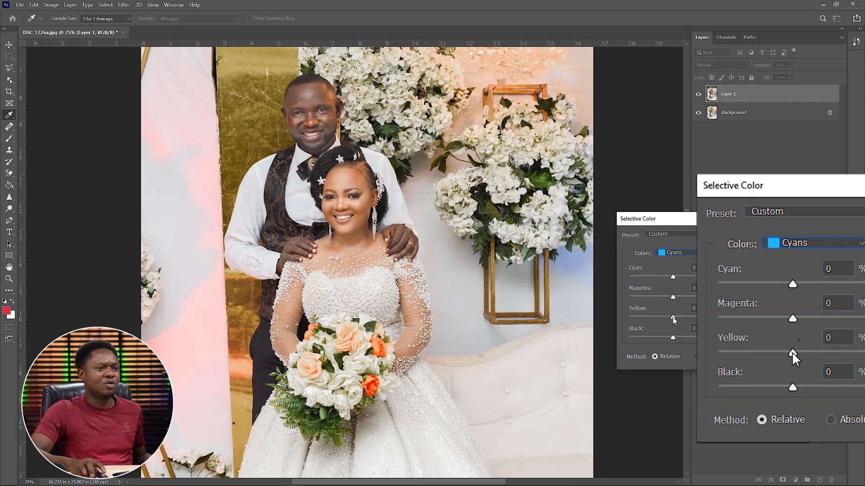
{"action": "left_click_drag", "start_coordinate": [673, 338], "coordinate": [696, 343]}
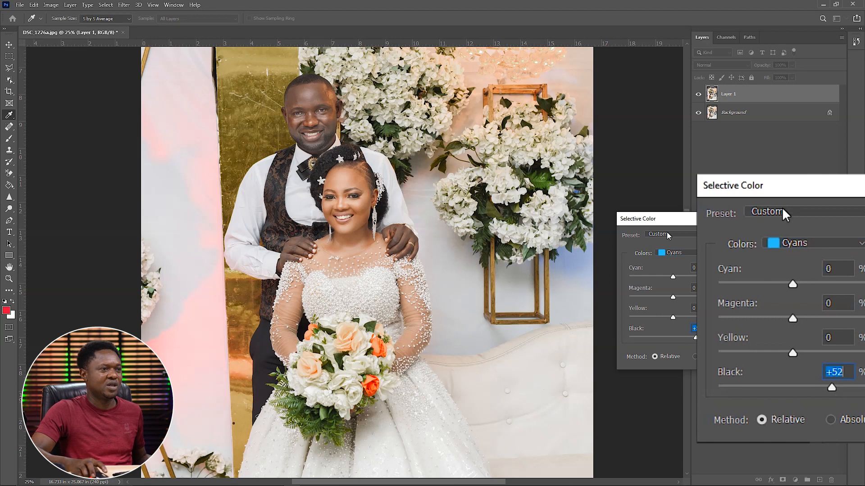
Switch the Selective Color adjustment to Blues and set its Black amount to +48%.
{"action": "left_click", "coordinate": [673, 252]}
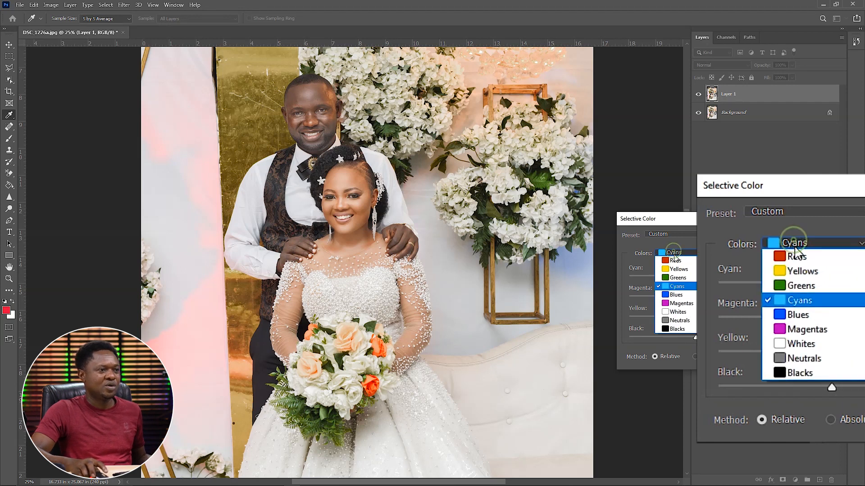
{"action": "left_click", "coordinate": [674, 297]}
{"action": "left_click_drag", "start_coordinate": [675, 338], "coordinate": [694, 338]}
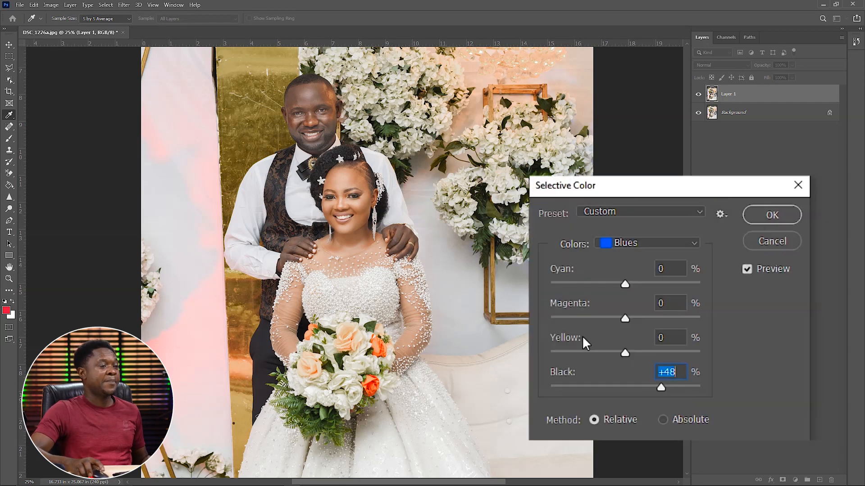
Switch the Selective Color adjustment to Magentas and set its Black amount to +22%.
{"action": "left_click", "coordinate": [631, 244]}
{"action": "left_click", "coordinate": [626, 331]}
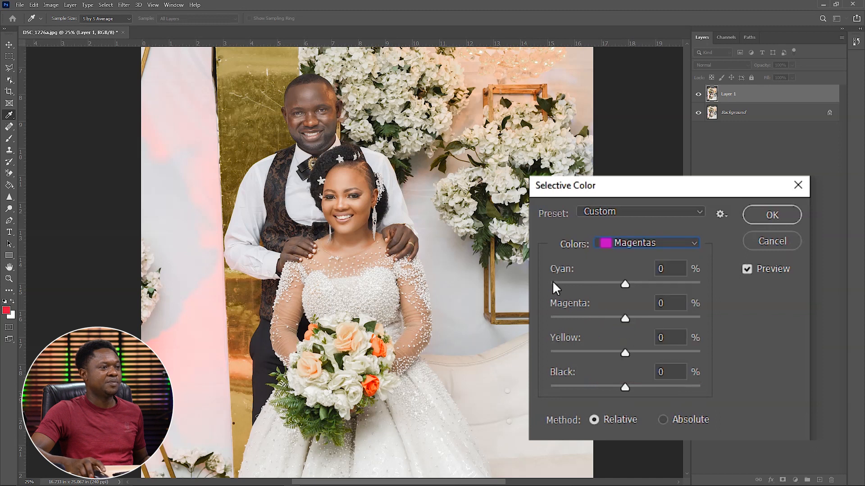
{"action": "left_click", "coordinate": [555, 386]}
{"action": "left_click_drag", "start_coordinate": [555, 384], "coordinate": [643, 381]}
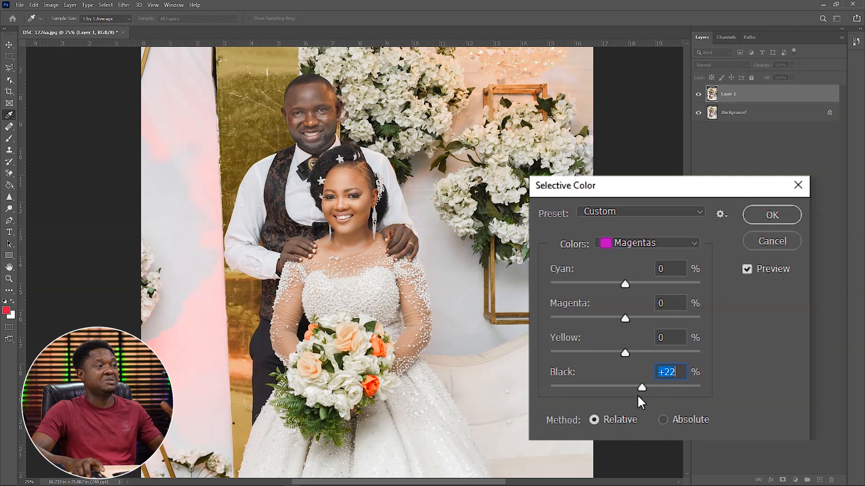
Set the Black amount of the Whites range to +61% to bring out detail in the wedding gown.
{"action": "left_click", "coordinate": [631, 247]}
{"action": "left_click", "coordinate": [627, 345]}
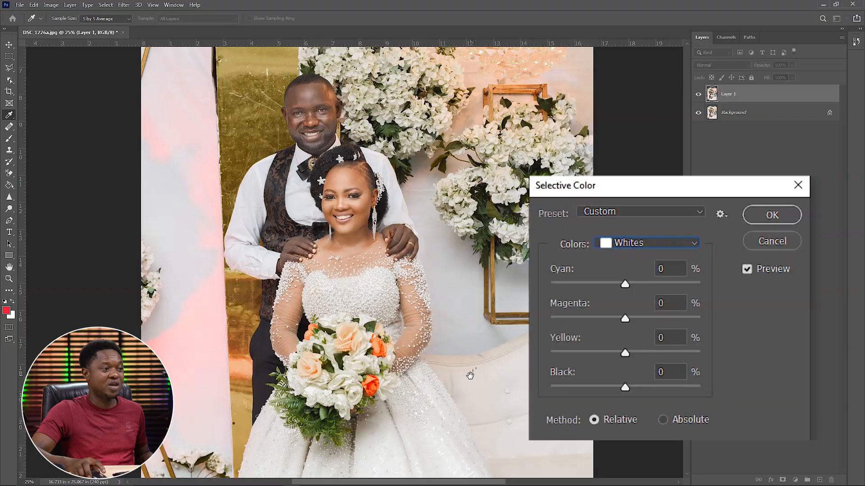
{"action": "scroll", "coordinate": [469, 376], "scroll_direction": "down", "scroll_amount": 3}
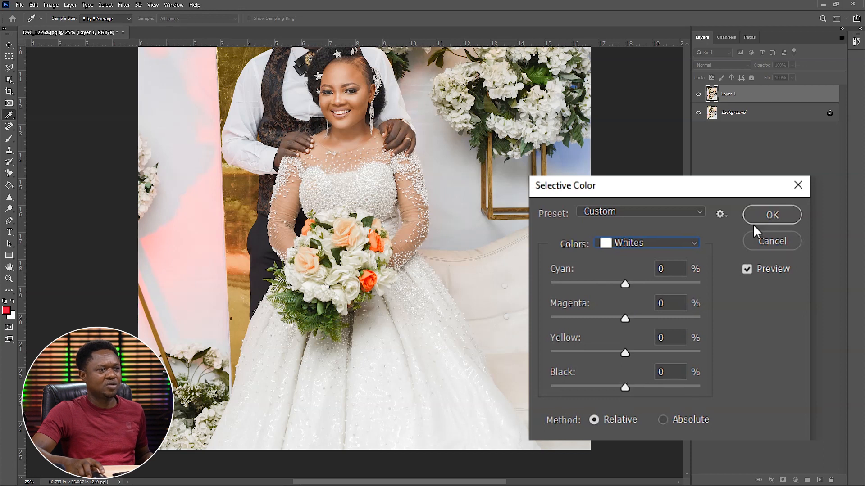
{"action": "left_click_drag", "start_coordinate": [623, 384], "coordinate": [643, 385]}
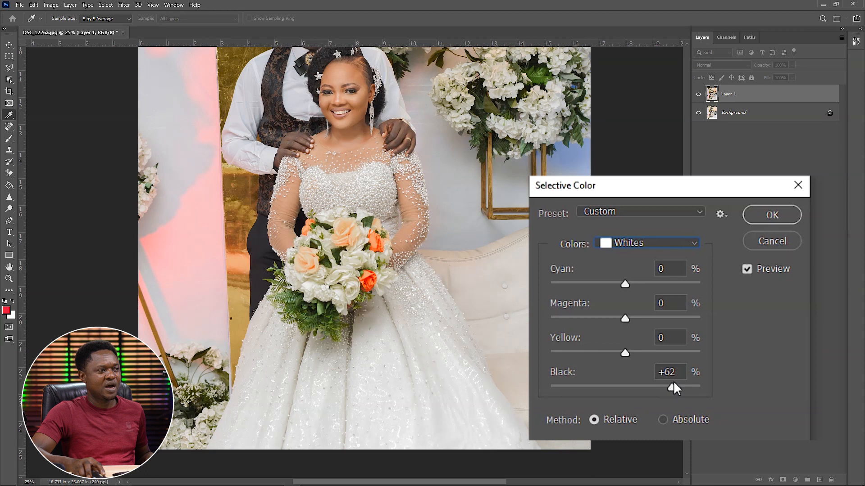
{"action": "left_click_drag", "start_coordinate": [689, 379], "coordinate": [669, 395]}
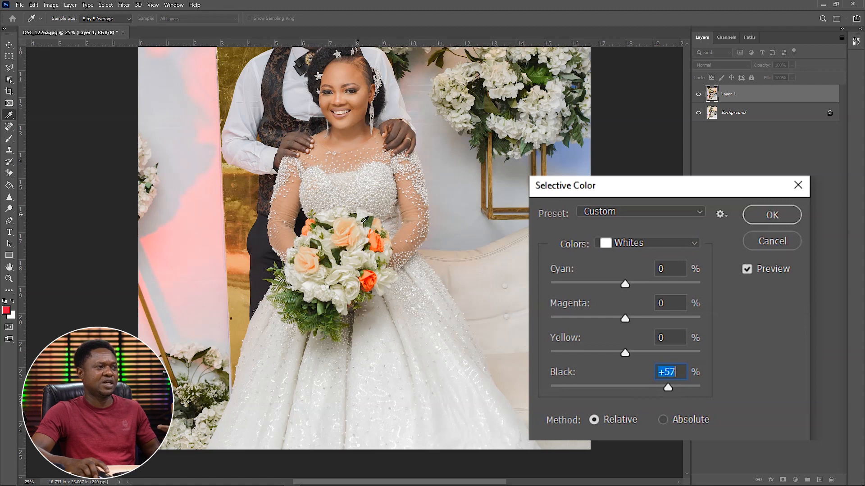
{"action": "left_click_drag", "start_coordinate": [670, 387], "coordinate": [655, 387]}
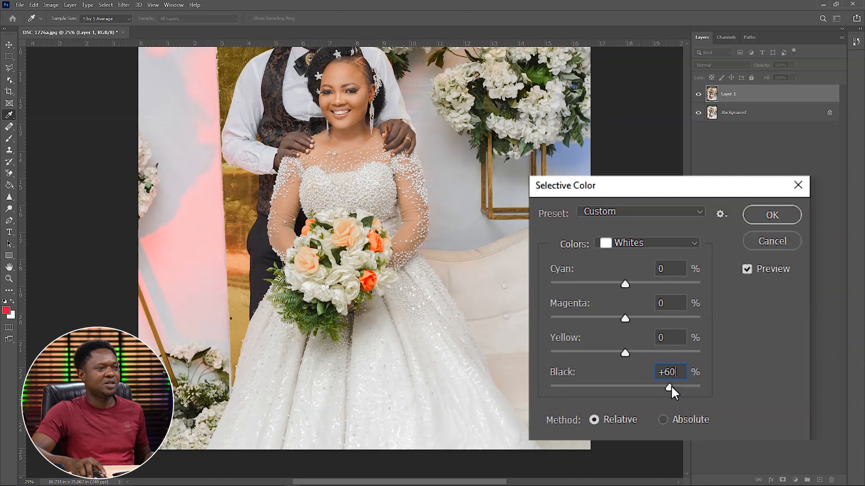
{"action": "left_click_drag", "start_coordinate": [671, 386], "coordinate": [671, 386]}
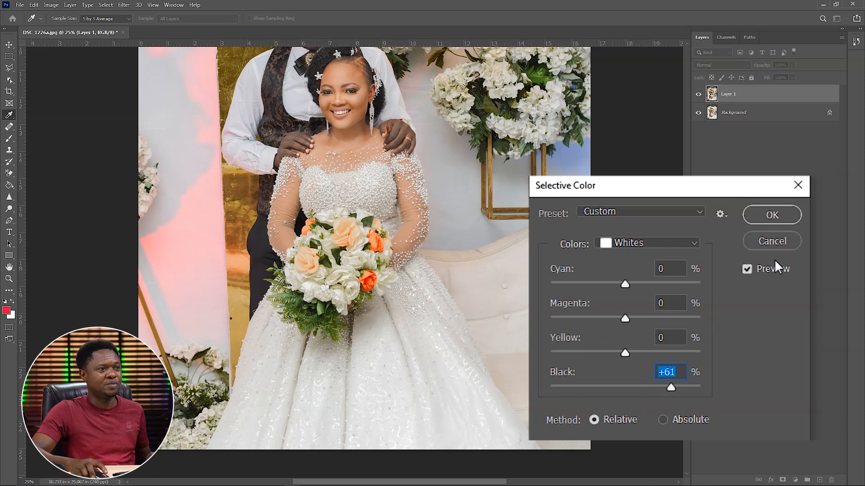
Switch the Selective Color adjustment to Neutrals and set its Black amount to +20%.
{"action": "left_click", "coordinate": [653, 242]}
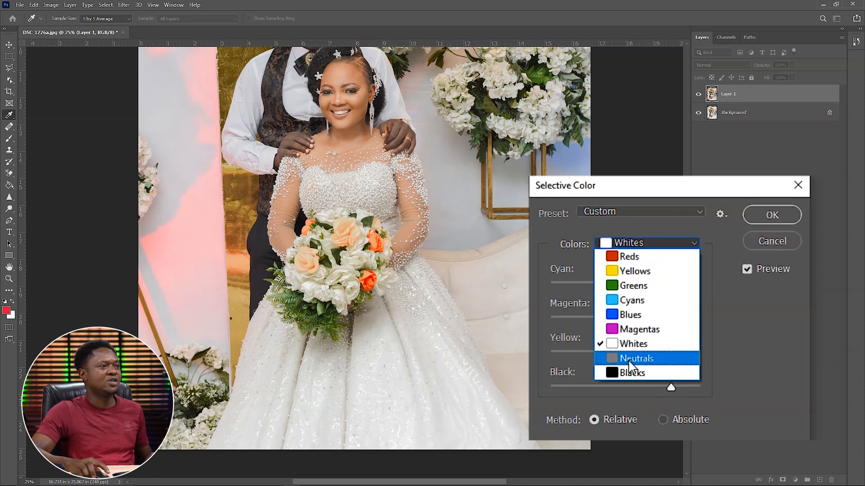
{"action": "left_click", "coordinate": [630, 359]}
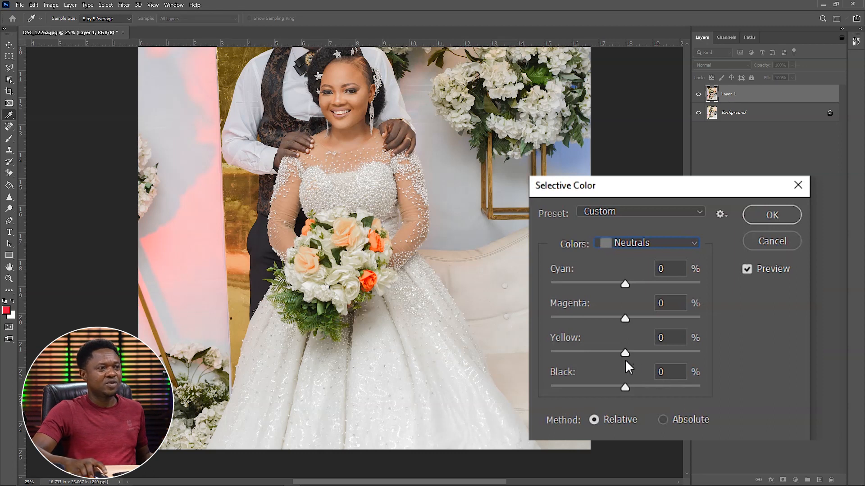
{"action": "left_click_drag", "start_coordinate": [626, 387], "coordinate": [641, 386]}
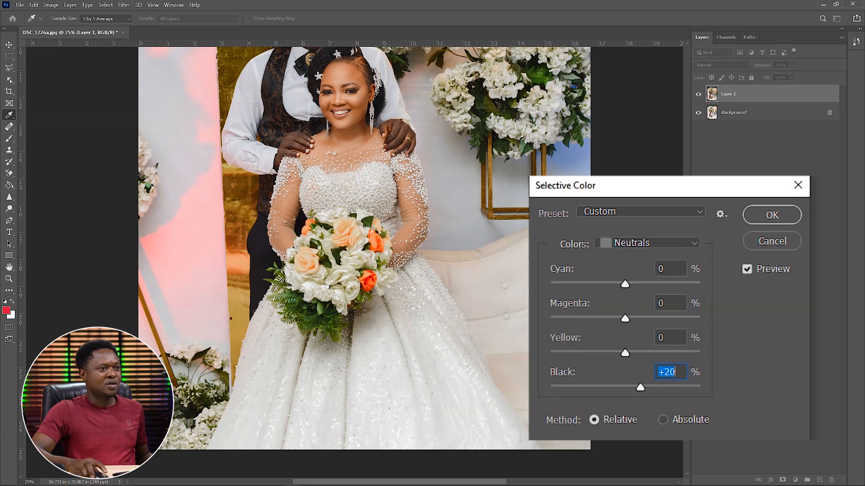
{"action": "scroll", "coordinate": [442, 283], "scroll_direction": "up", "scroll_amount": 5}
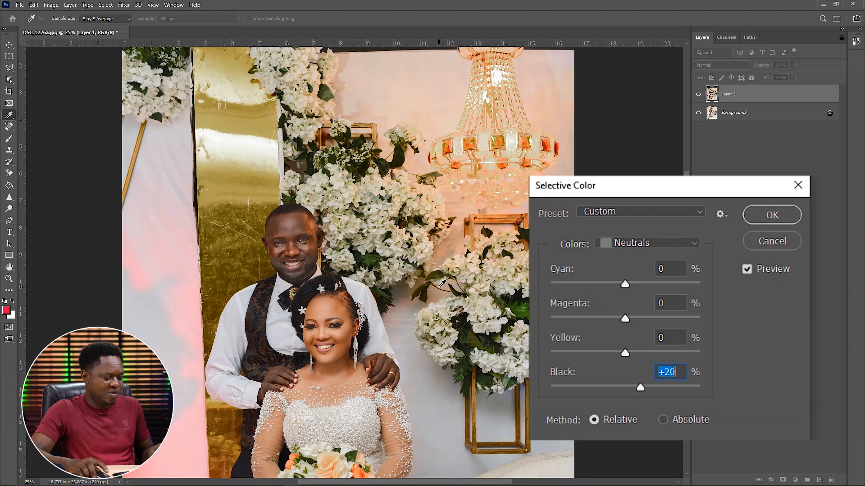
{"action": "scroll", "coordinate": [445, 281], "scroll_direction": "down", "scroll_amount": 2}
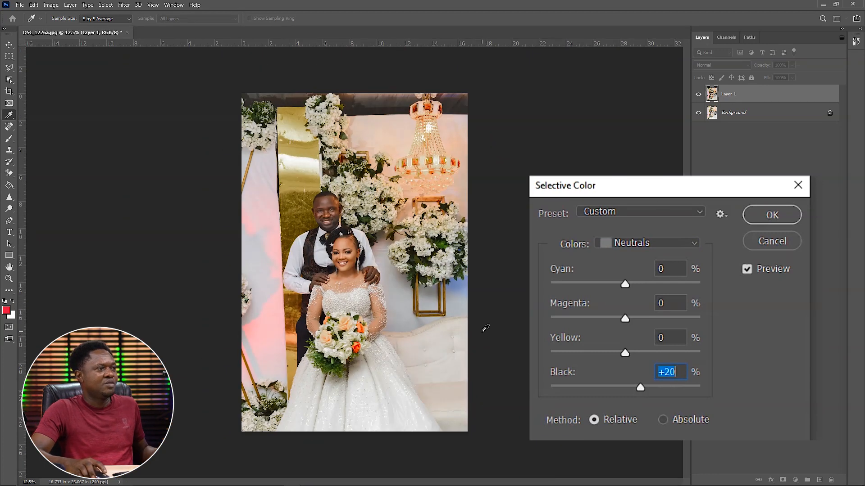
Fine-tune the Black amount of the Neutrals range to +18%.
{"action": "left_click_drag", "start_coordinate": [640, 388], "coordinate": [637, 387]}
{"action": "key", "text": "Down"}
{"action": "key", "text": "Down"}
{"action": "key", "text": "Down"}
{"action": "left_click_drag", "start_coordinate": [637, 387], "coordinate": [638, 388]}
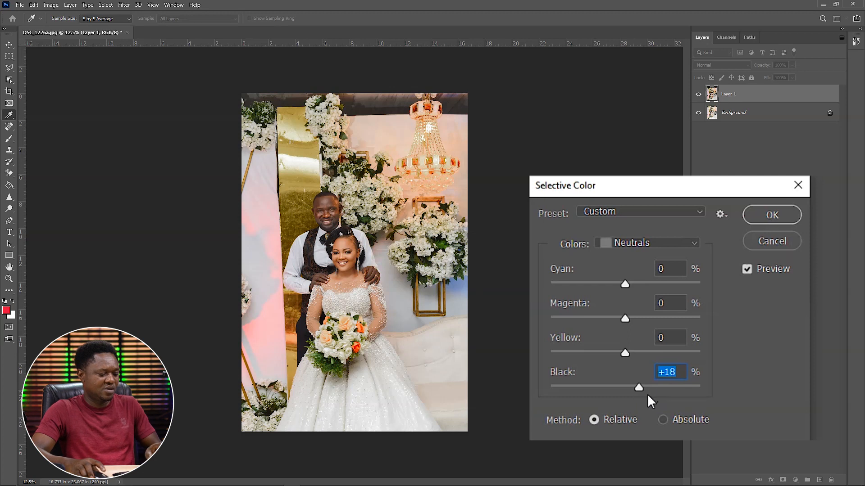
Examine the couple, flowers and chandelier up close and in full view to judge the Neutrals adjustment.
{"action": "key", "text": "ctrl+plus"}
{"action": "key", "text": "ctrl+plus"}
{"action": "left_click_drag", "start_coordinate": [459, 231], "coordinate": [451, 330]}
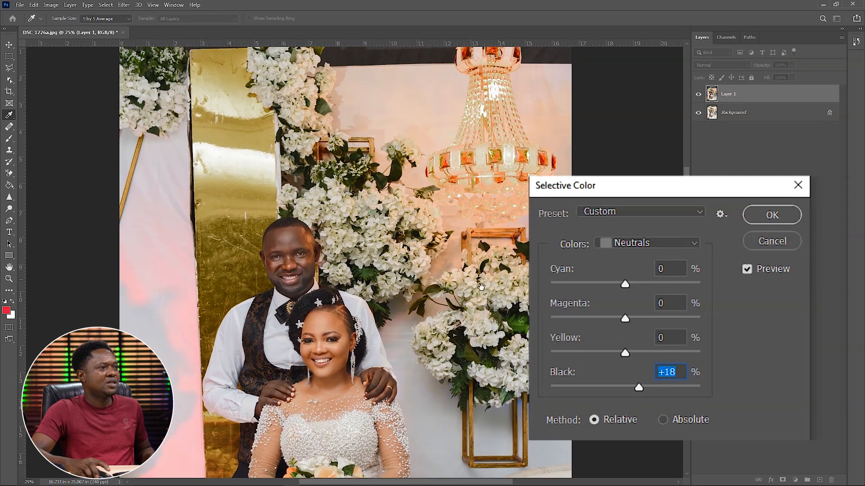
{"action": "left_click_drag", "start_coordinate": [469, 251], "coordinate": [461, 127]}
{"action": "left_click_drag", "start_coordinate": [414, 218], "coordinate": [475, 184]}
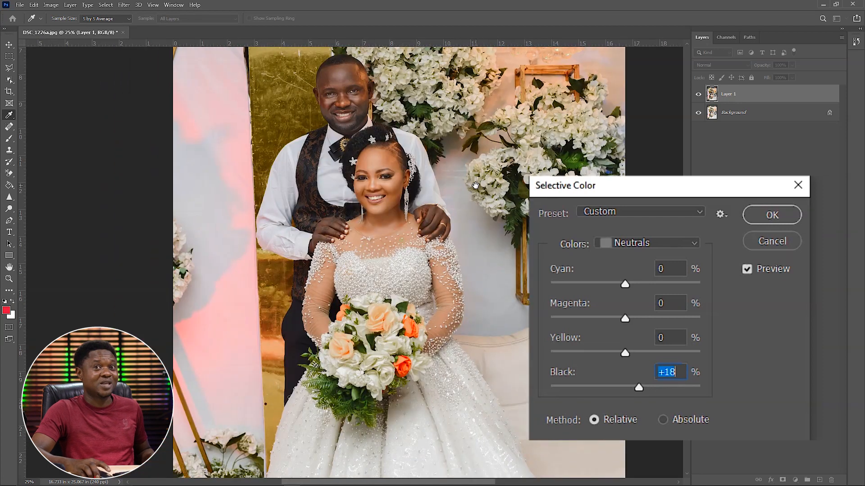
{"action": "key", "text": "ctrl+minus"}
{"action": "key", "text": "ctrl+minus"}
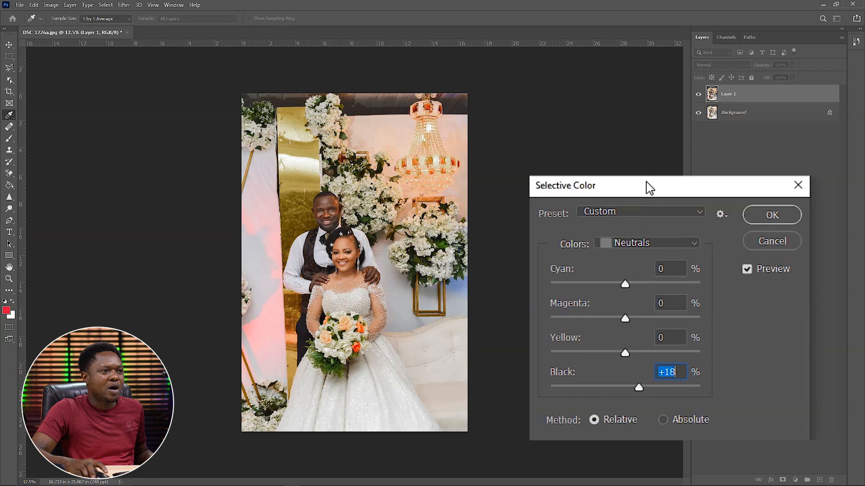
Shift the Selective Color dialog slightly and switch the adjustment to the Blacks range.
{"action": "left_click_drag", "start_coordinate": [649, 187], "coordinate": [633, 185]}
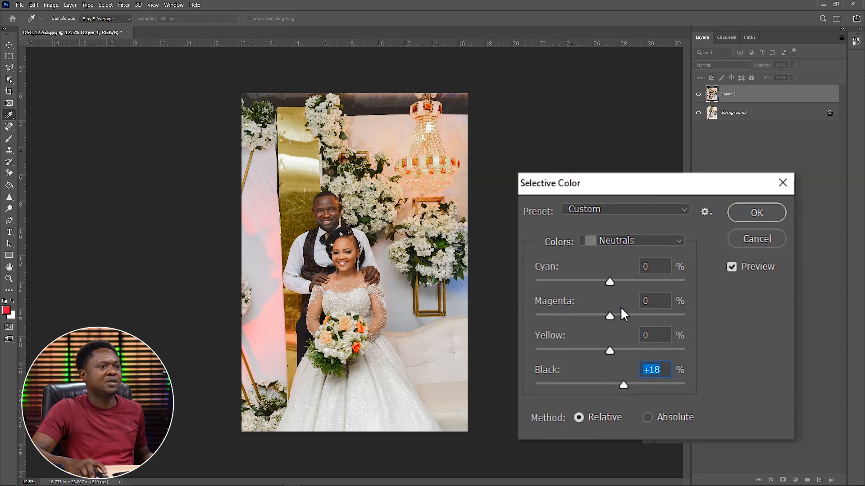
{"action": "left_click", "coordinate": [619, 238]}
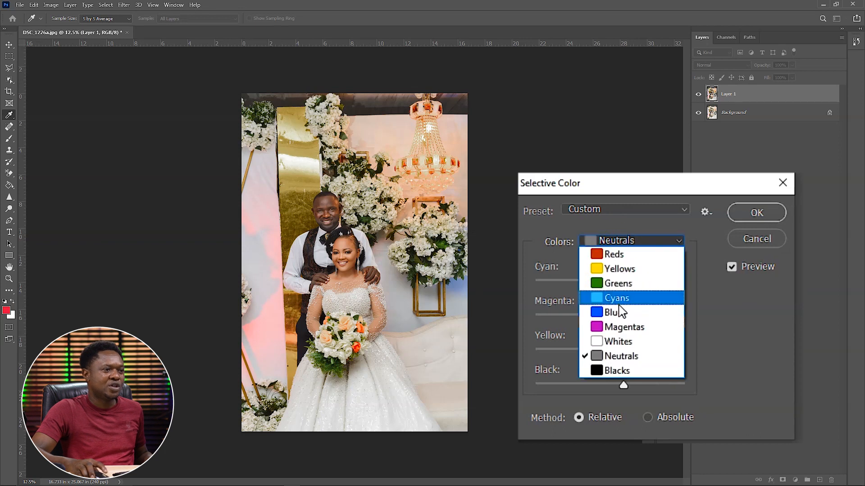
{"action": "left_click", "coordinate": [615, 371]}
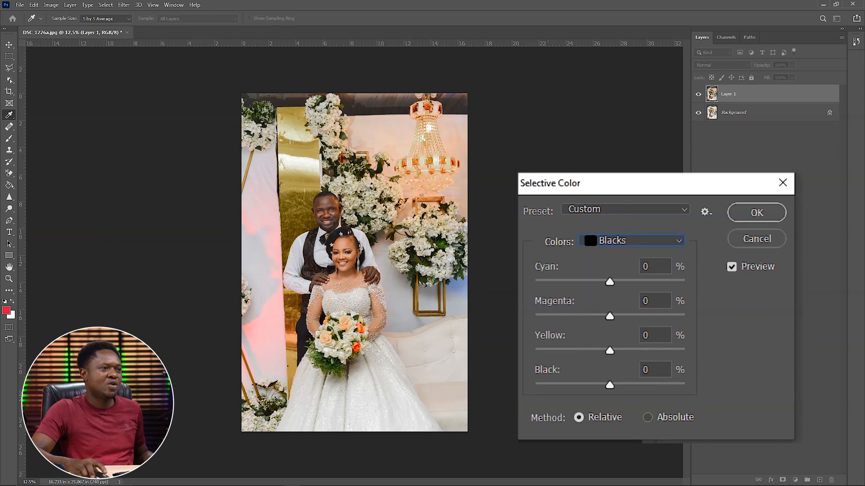
Examine the dark areas of the photo up close, including the groom's vest, the bride's hair and the skin tones.
{"action": "key", "text": "ctrl+plus"}
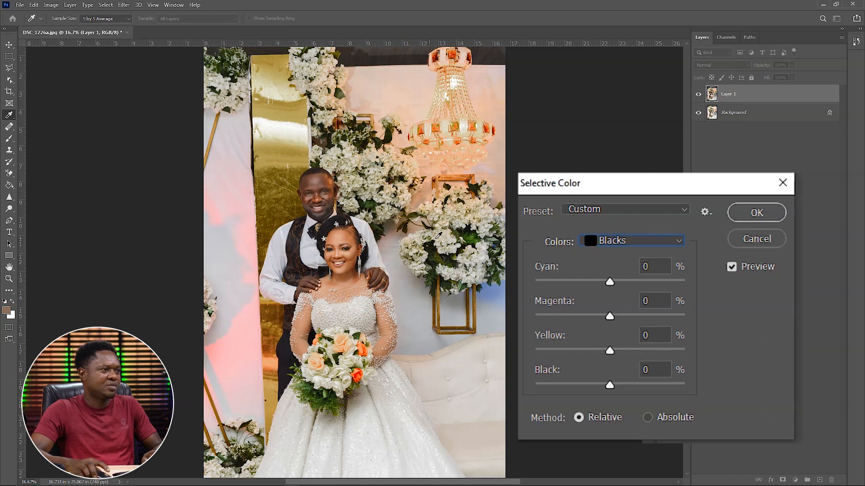
{"action": "key", "text": "ctrl+plus"}
{"action": "key", "text": "ctrl+plus"}
{"action": "key", "text": "ctrl+plus"}
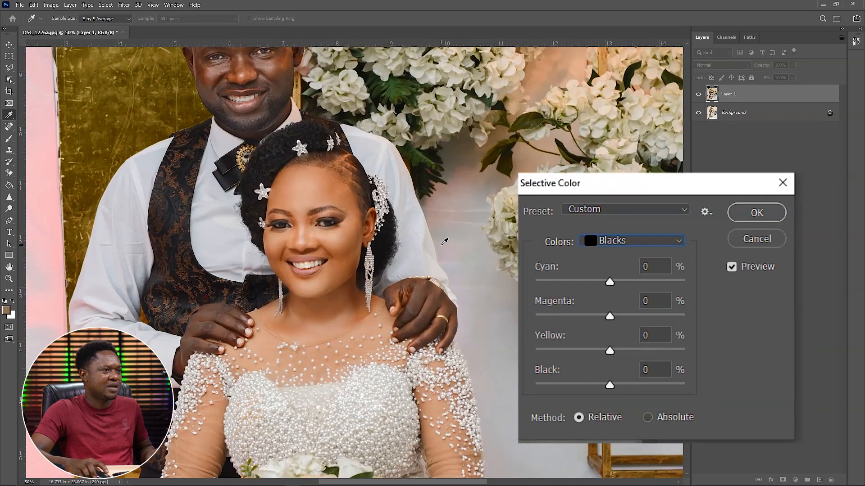
{"action": "left_click_drag", "start_coordinate": [378, 253], "coordinate": [435, 245]}
{"action": "mouse_move", "coordinate": [407, 211]}
{"action": "left_mouse_down"}
{"action": "mouse_move", "coordinate": [445, 298]}
{"action": "mouse_move", "coordinate": [442, 250]}
{"action": "left_mouse_up"}
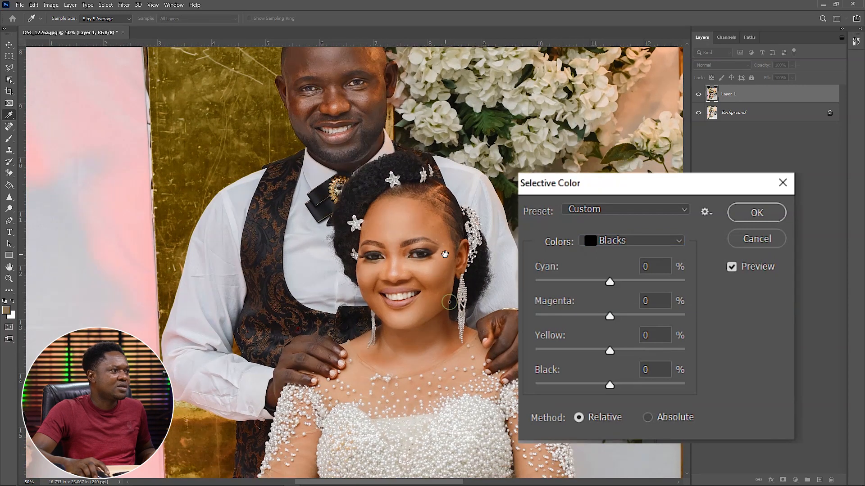
{"action": "left_click_drag", "start_coordinate": [427, 220], "coordinate": [427, 275]}
{"action": "left_click_drag", "start_coordinate": [418, 311], "coordinate": [421, 203]}
{"action": "left_click_drag", "start_coordinate": [409, 263], "coordinate": [412, 146]}
{"action": "left_click_drag", "start_coordinate": [422, 232], "coordinate": [414, 129]}
{"action": "left_click_drag", "start_coordinate": [382, 195], "coordinate": [412, 327]}
{"action": "left_click_drag", "start_coordinate": [428, 210], "coordinate": [415, 286]}
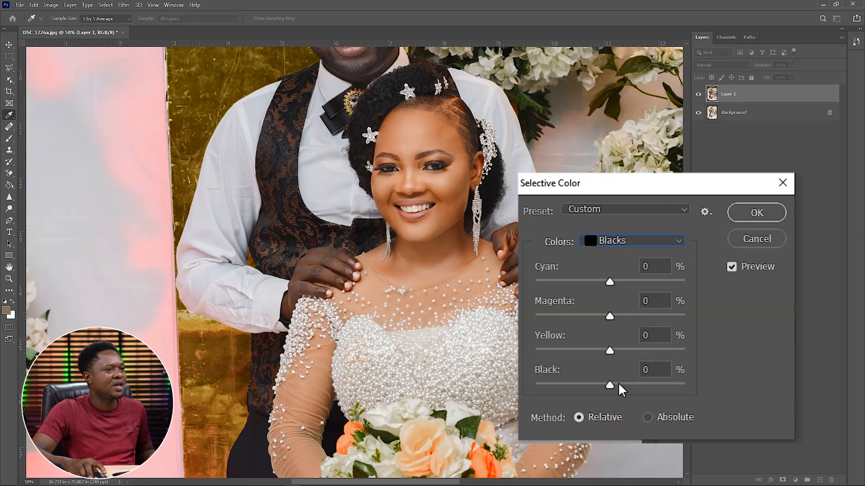
Set the Black amount of the Blacks range to -3% and check its effect across the whole photo.
{"action": "mouse_move", "coordinate": [610, 385]}
{"action": "left_mouse_down"}
{"action": "mouse_move", "coordinate": [599, 385]}
{"action": "mouse_move", "coordinate": [607, 386]}
{"action": "left_mouse_up"}
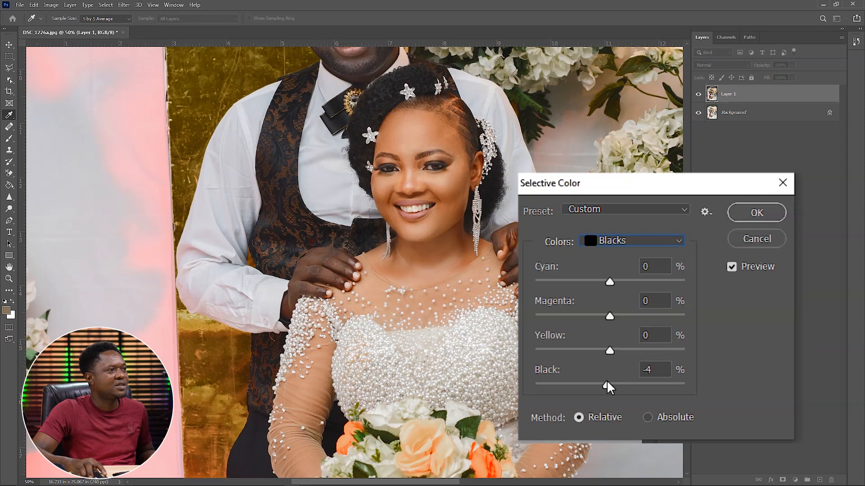
{"action": "left_click_drag", "start_coordinate": [606, 386], "coordinate": [607, 386]}
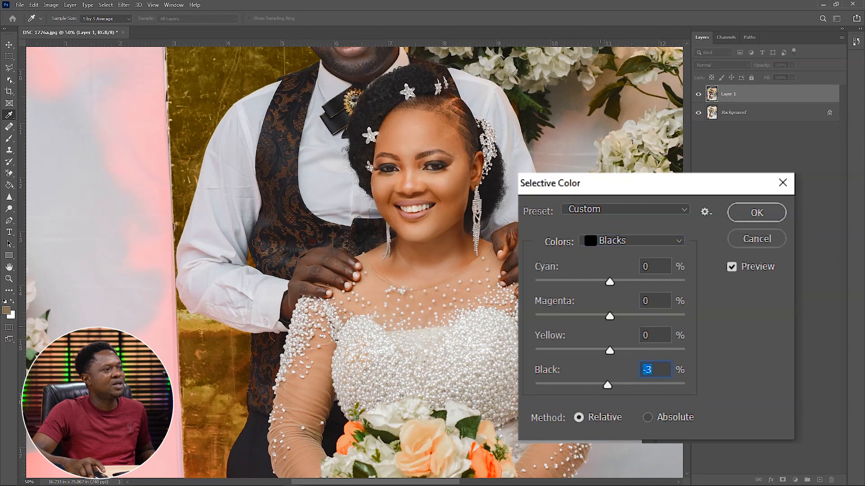
{"action": "scroll", "coordinate": [448, 343], "scroll_direction": "up", "scroll_amount": 4}
{"action": "scroll", "coordinate": [448, 343], "scroll_direction": "down", "scroll_amount": 8}
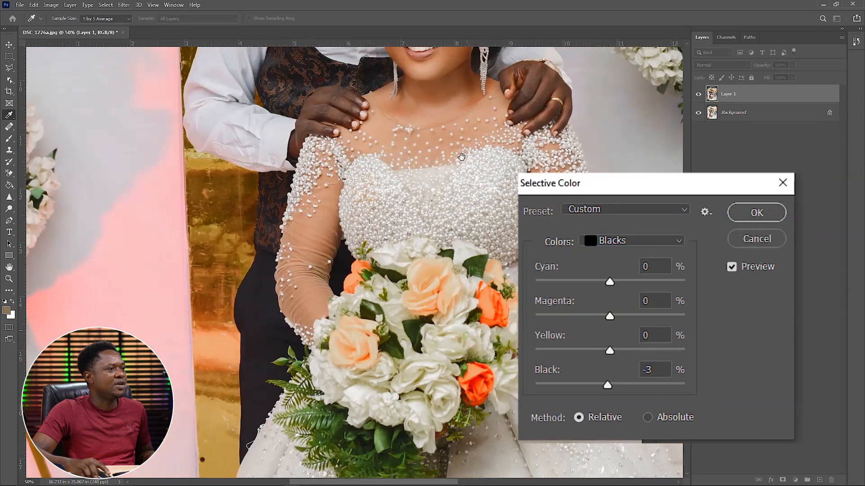
{"action": "key", "text": "ctrl+minus"}
{"action": "key", "text": "ctrl+minus"}
{"action": "key", "text": "ctrl+minus"}
{"action": "key", "text": "ctrl+minus"}
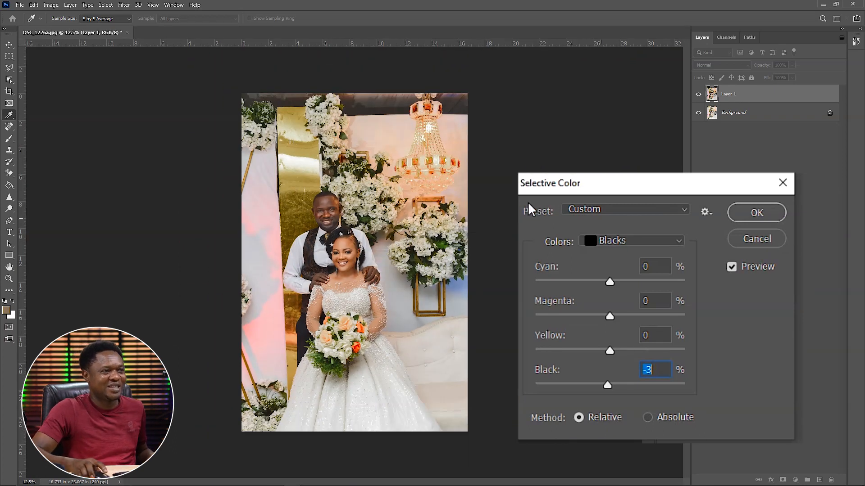
Return the Selective Color adjustment to Reds and set its Black amount to +40%, checking the couple's skin tones.
{"action": "left_click", "coordinate": [628, 242]}
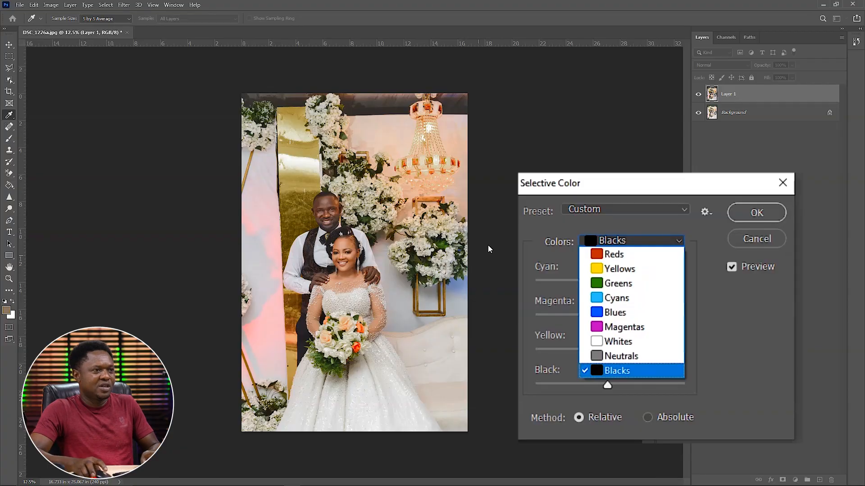
{"action": "left_click", "coordinate": [631, 254]}
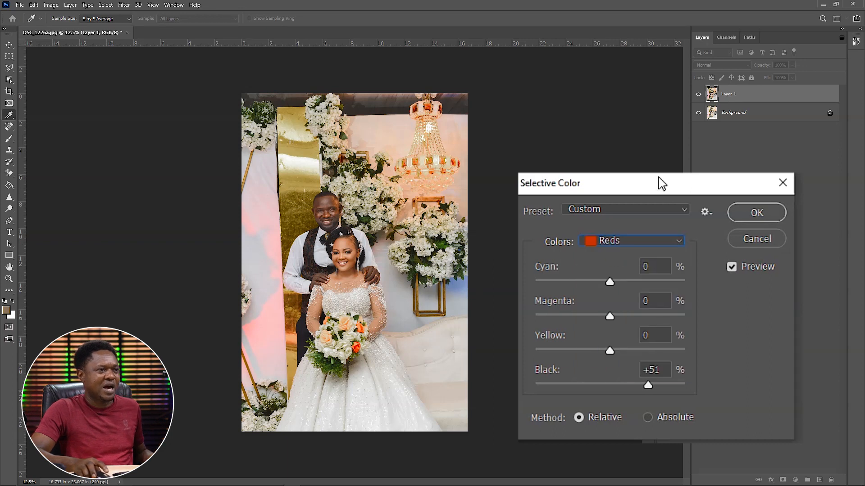
{"action": "left_click_drag", "start_coordinate": [652, 188], "coordinate": [646, 189]}
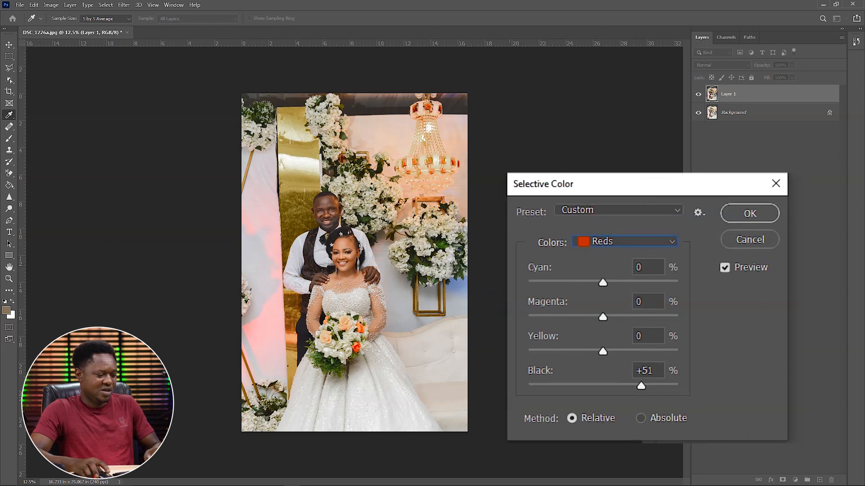
{"action": "key", "text": "ctrl+equal"}
{"action": "key", "text": "ctrl+equal"}
{"action": "key", "text": "ctrl+equal"}
{"action": "scroll", "coordinate": [442, 302], "scroll_direction": "up", "scroll_amount": 1}
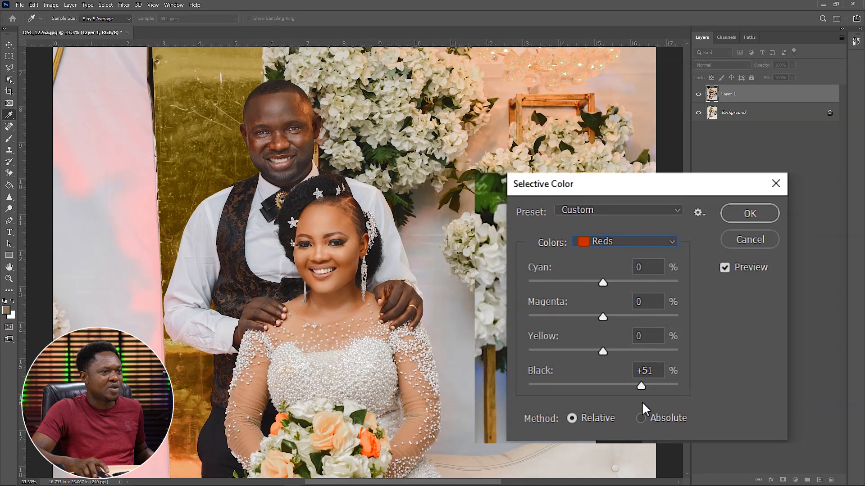
{"action": "mouse_move", "coordinate": [641, 385]}
{"action": "left_mouse_down"}
{"action": "mouse_move", "coordinate": [625, 388]}
{"action": "mouse_move", "coordinate": [633, 387]}
{"action": "left_mouse_up"}
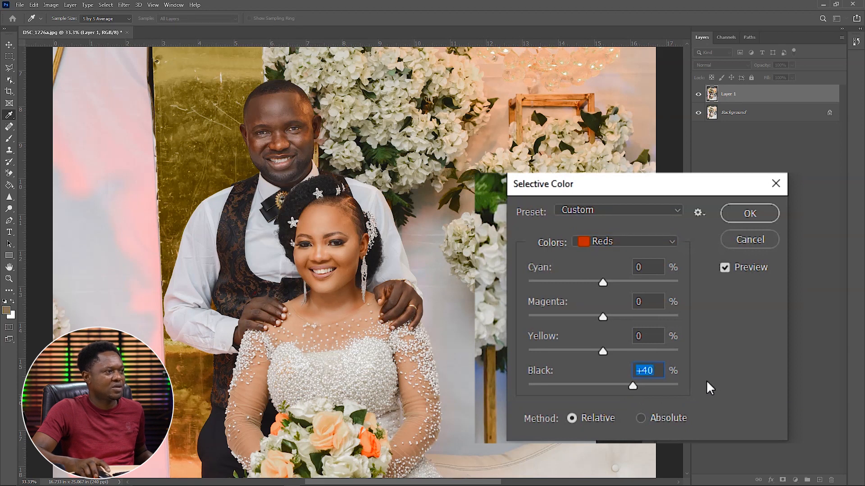
Review the whole photo and the couple up close, and apply the Selective Color adjustment to Layer 1.
{"action": "key", "text": "ctrl+minus"}
{"action": "key", "text": "ctrl+minus"}
{"action": "key", "text": "ctrl+minus"}
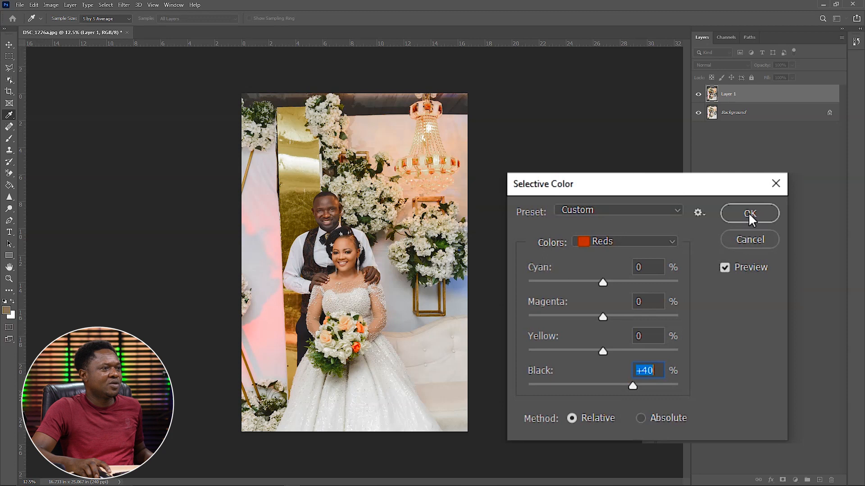
{"action": "key", "text": "ctrl+plus"}
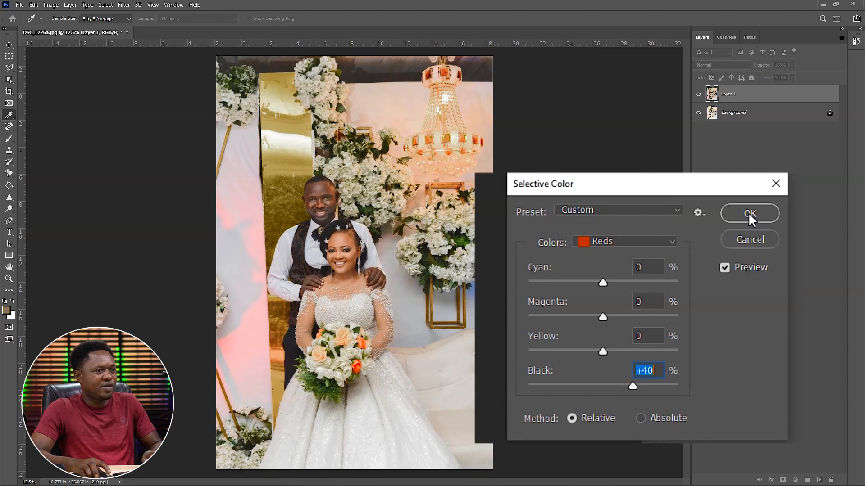
{"action": "key", "text": "ctrl+plus"}
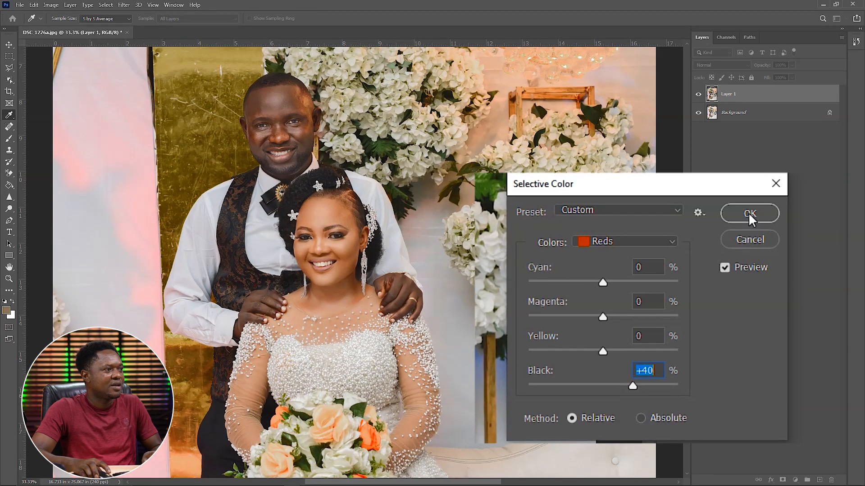
{"action": "left_click_drag", "start_coordinate": [402, 393], "coordinate": [394, 214]}
{"action": "left_click_drag", "start_coordinate": [352, 311], "coordinate": [396, 373]}
{"action": "left_click_drag", "start_coordinate": [415, 230], "coordinate": [401, 424]}
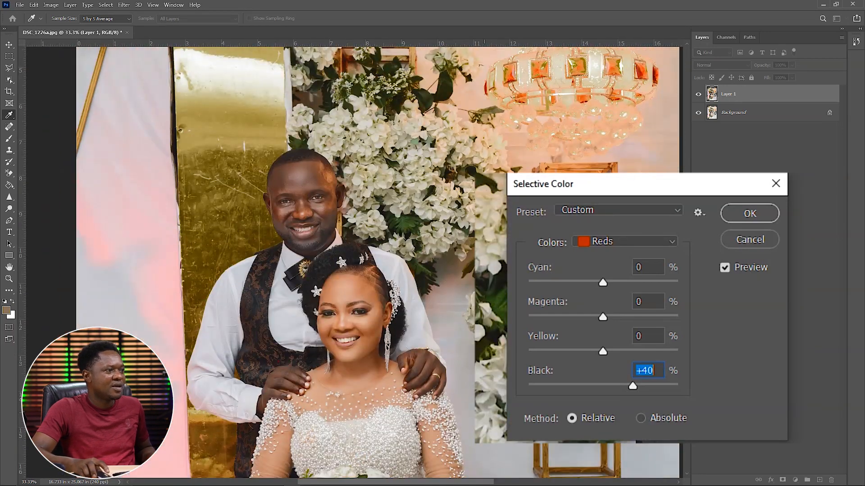
{"action": "left_click", "coordinate": [747, 208]}
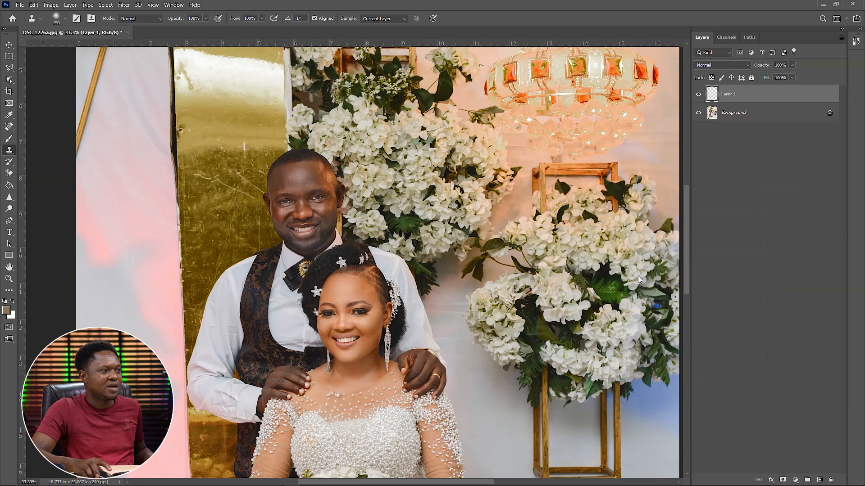
Compare the photo before and after the color adjustment by hiding and showing Layer 1.
{"action": "key", "text": "ctrl+minus"}
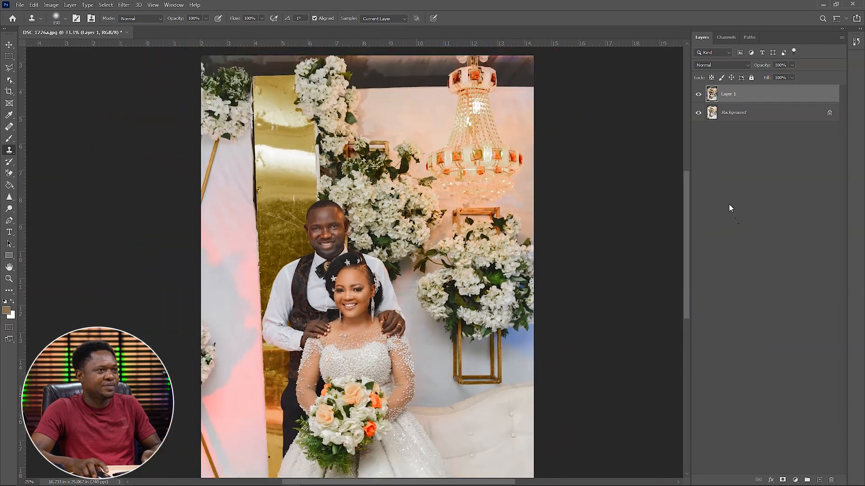
{"action": "left_click", "coordinate": [697, 94]}
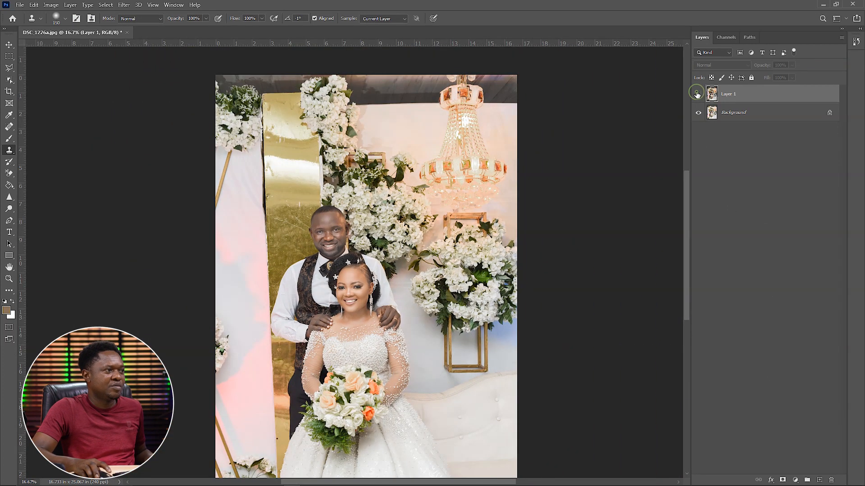
{"action": "left_click", "coordinate": [697, 94]}
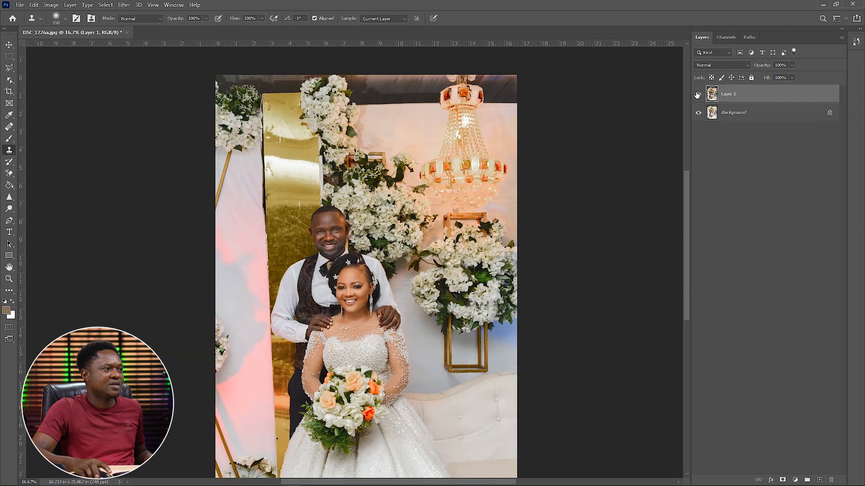
{"action": "left_click", "coordinate": [697, 94]}
{"action": "left_click", "coordinate": [697, 94]}
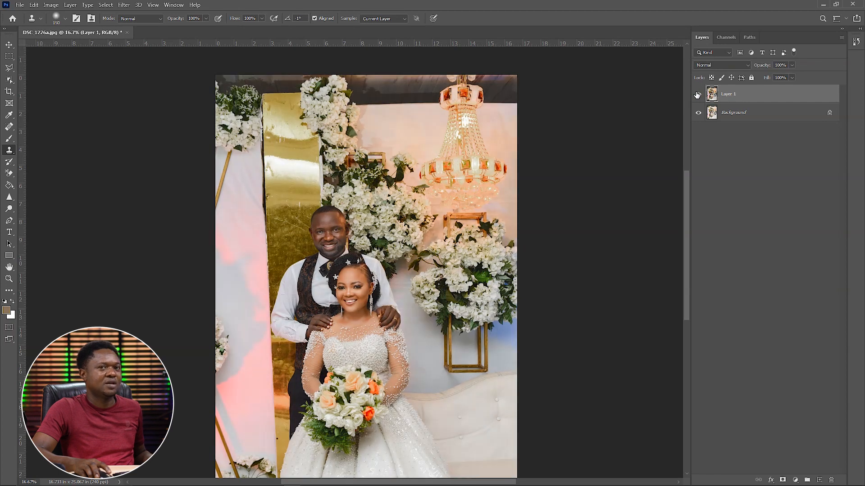
{"action": "key", "text": "ctrl+minus"}
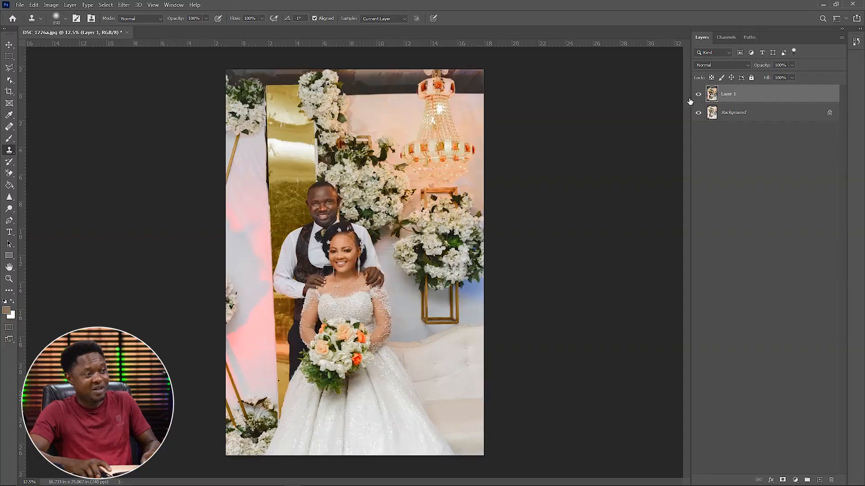
Examine the couple's skin tones and the floral backdrop up close and across the whole photo.
{"action": "key", "text": "ctrl+plus"}
{"action": "key", "text": "ctrl+plus"}
{"action": "key", "text": "ctrl+plus"}
{"action": "key", "text": "ctrl+plus"}
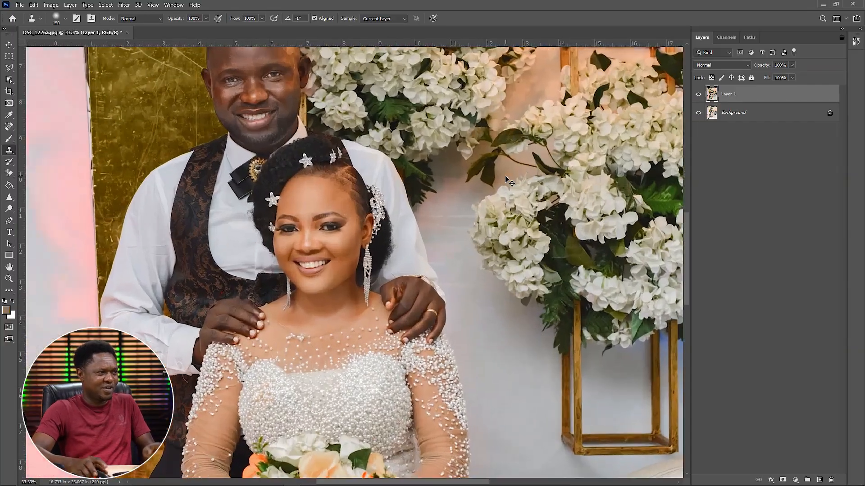
{"action": "left_click_drag", "start_coordinate": [372, 192], "coordinate": [452, 126]}
{"action": "key", "text": "ctrl+minus"}
{"action": "key", "text": "ctrl+minus"}
{"action": "key", "text": "ctrl+minus"}
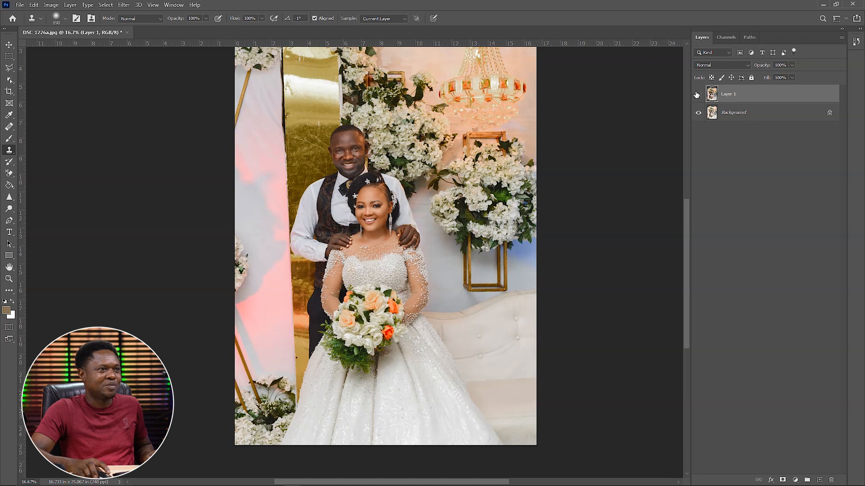
Hide and show Layer 1 to compare the color-adjusted photo with the original Background.
{"action": "left_click", "coordinate": [697, 95]}
{"action": "left_click", "coordinate": [697, 94]}
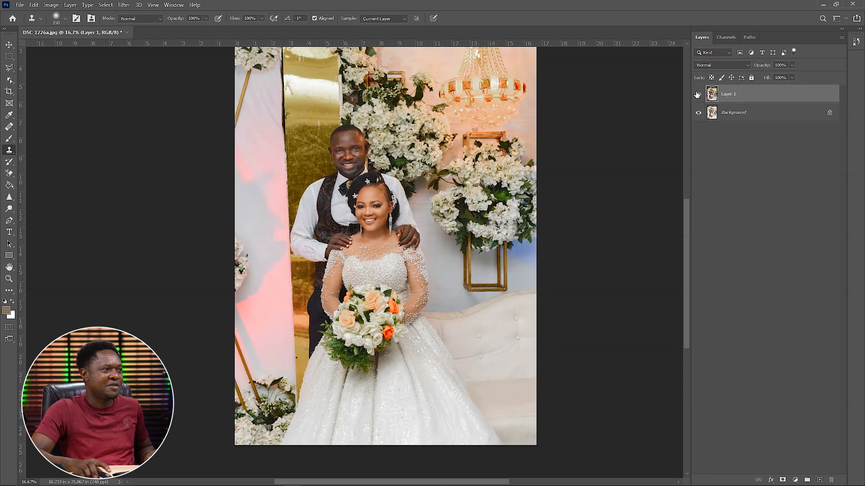
{"action": "left_click", "coordinate": [697, 94]}
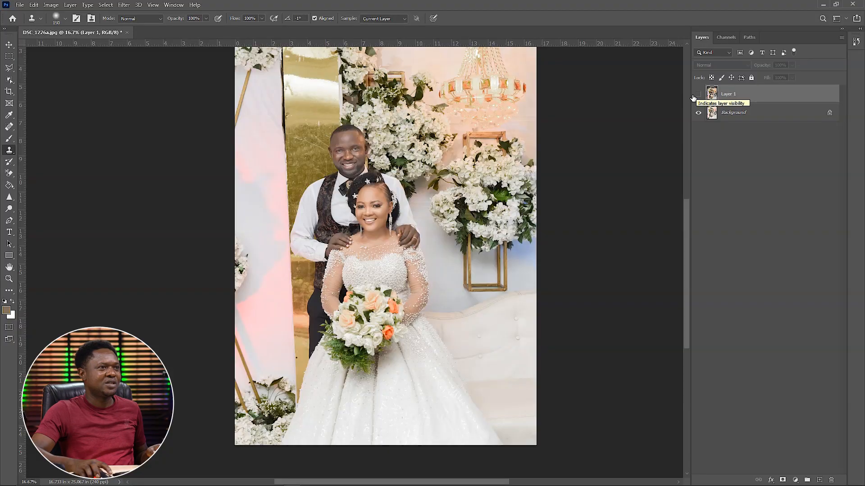
{"action": "left_click", "coordinate": [698, 95]}
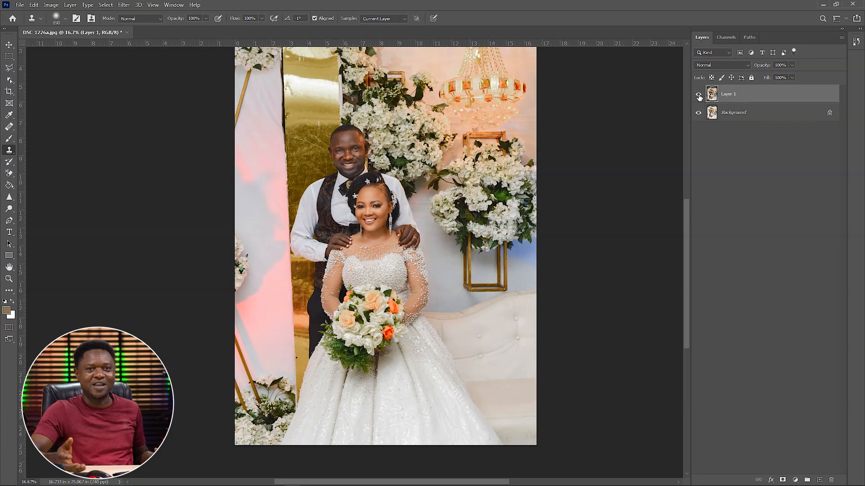
Inspect the beaded dress and both faces at 100% magnification, and check the whole photo again.
{"action": "key", "text": "ctrl+plus"}
{"action": "key", "text": "ctrl+plus"}
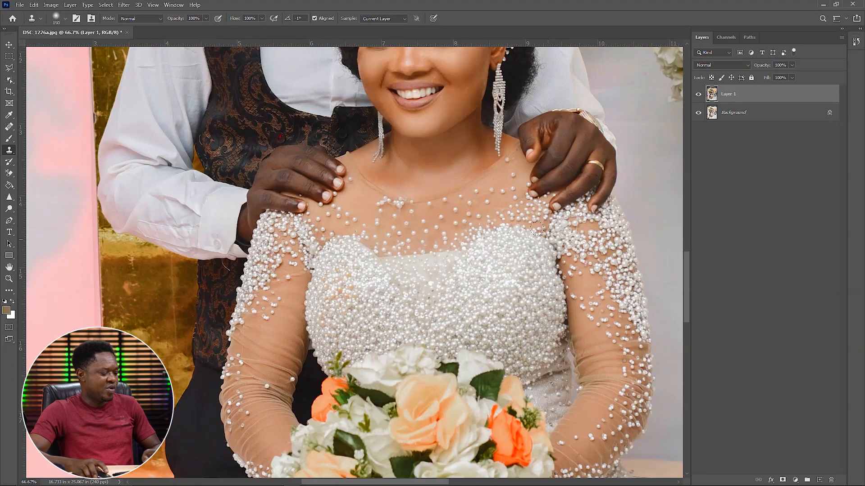
{"action": "key", "text": "ctrl+plus"}
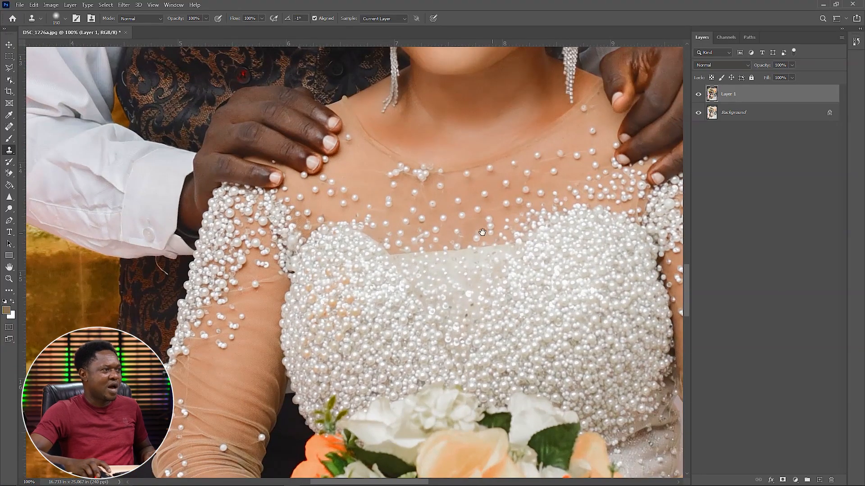
{"action": "left_click_drag", "start_coordinate": [469, 231], "coordinate": [479, 466]}
{"action": "left_click_drag", "start_coordinate": [470, 203], "coordinate": [461, 308]}
{"action": "left_click_drag", "start_coordinate": [451, 227], "coordinate": [473, 380]}
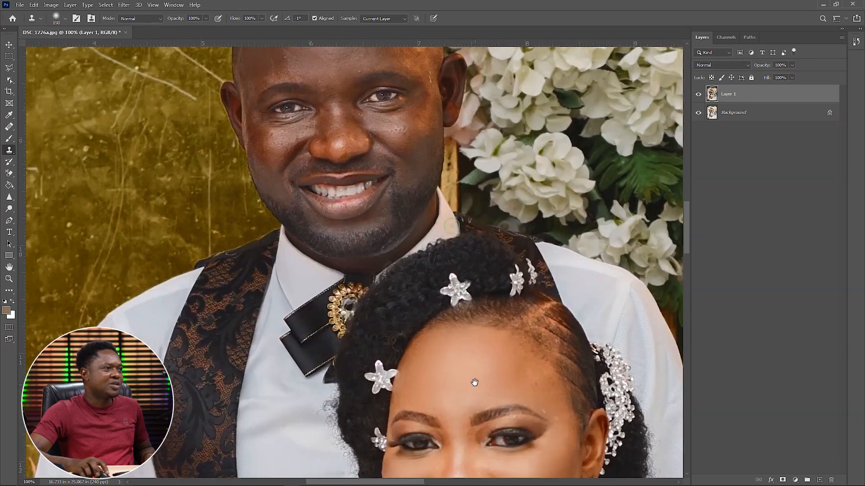
{"action": "left_click_drag", "start_coordinate": [423, 175], "coordinate": [427, 252]}
{"action": "left_click_drag", "start_coordinate": [464, 395], "coordinate": [444, 254]}
{"action": "scroll", "coordinate": [463, 301], "scroll_direction": "down", "scroll_amount": 2}
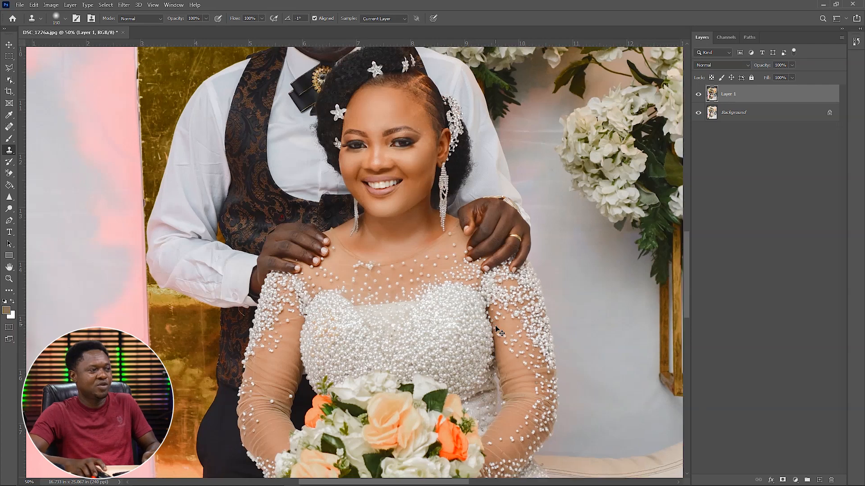
{"action": "scroll", "coordinate": [496, 350], "scroll_direction": "down", "scroll_amount": 2}
{"action": "scroll", "coordinate": [496, 349], "scroll_direction": "down", "scroll_amount": 3}
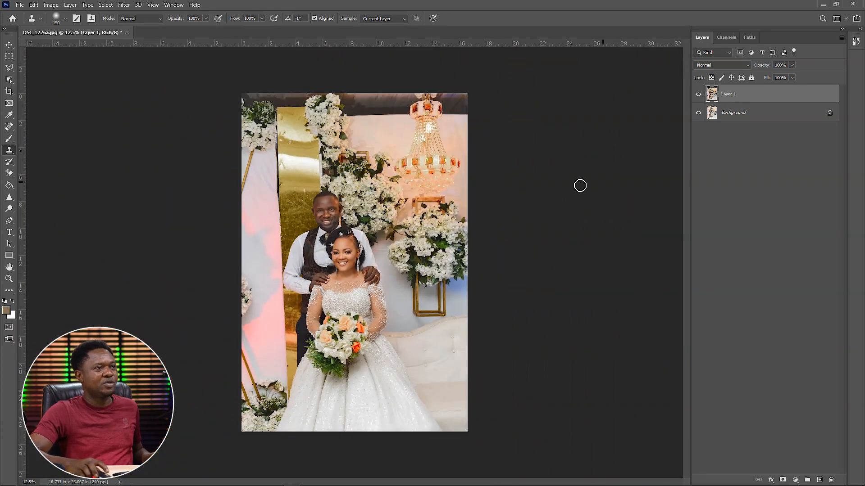
Convert Layer 1 into a smart object for re-editable smart filters.
{"action": "left_click", "coordinate": [124, 4]}
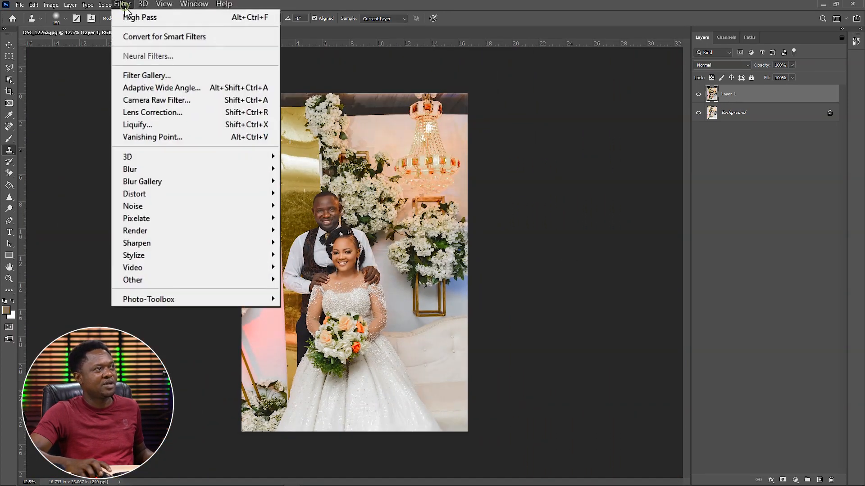
{"action": "left_click", "coordinate": [129, 44]}
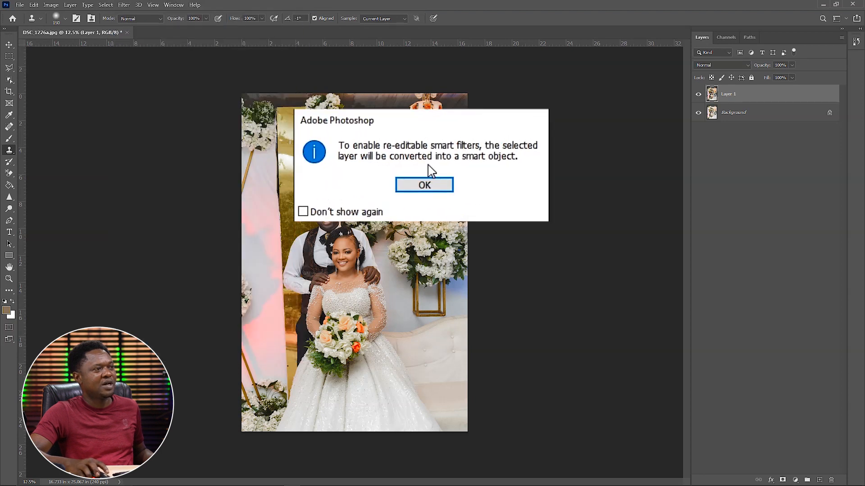
{"action": "left_click", "coordinate": [424, 186]}
Apply a High Pass filter with a radius of 4 pixels to Layer 1.
{"action": "scroll", "coordinate": [351, 228], "scroll_direction": "up", "scroll_amount": 2}
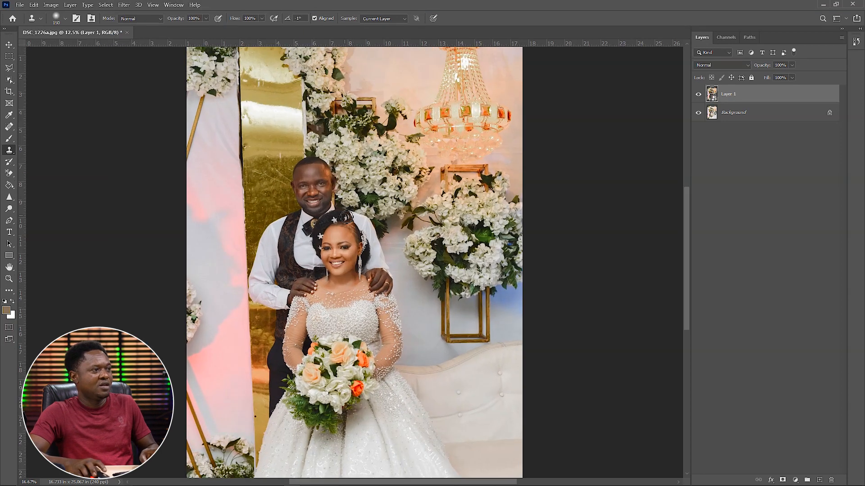
{"action": "scroll", "coordinate": [365, 232], "scroll_direction": "up", "scroll_amount": 1}
{"action": "left_click_drag", "start_coordinate": [379, 206], "coordinate": [381, 266]}
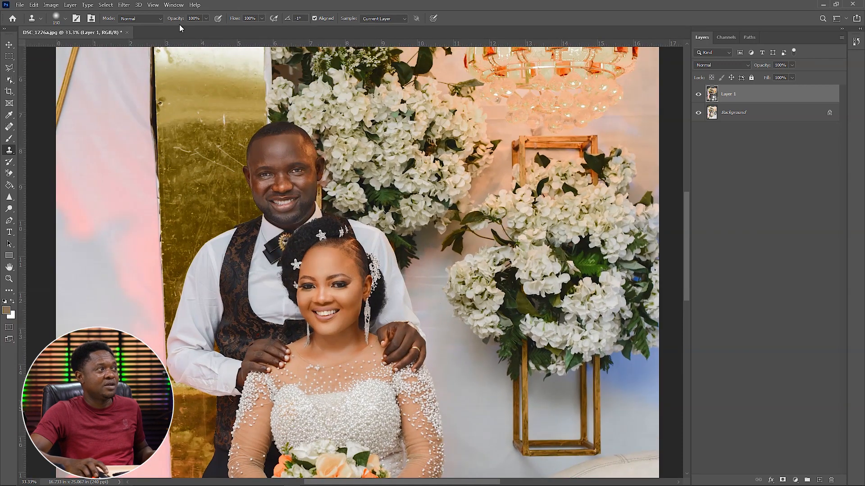
{"action": "left_click", "coordinate": [122, 8]}
{"action": "mouse_move", "coordinate": [169, 279]}
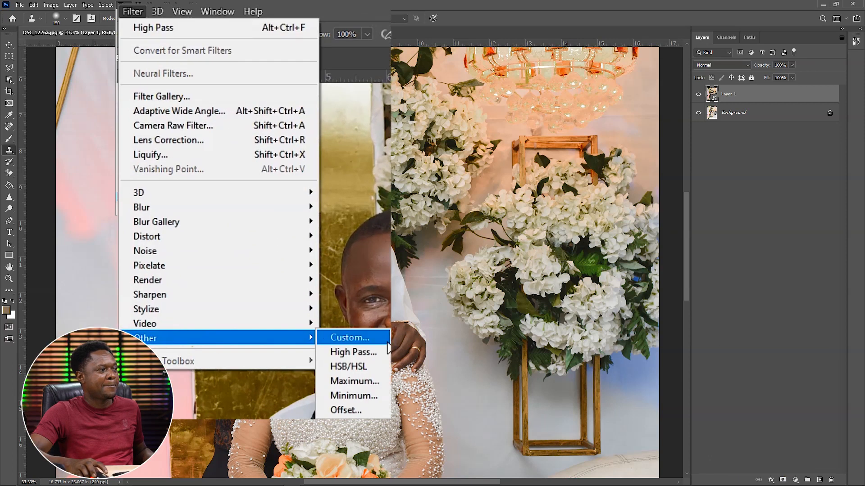
{"action": "left_click", "coordinate": [324, 307]}
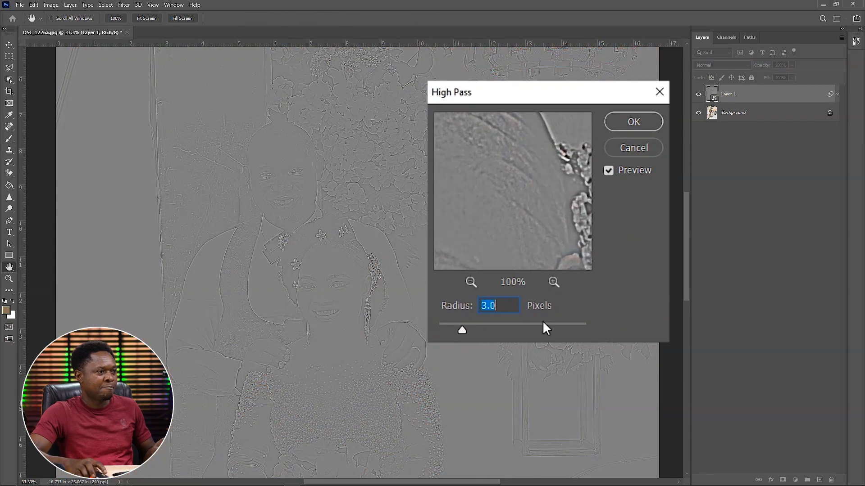
{"action": "left_click_drag", "start_coordinate": [590, 92], "coordinate": [591, 78]}
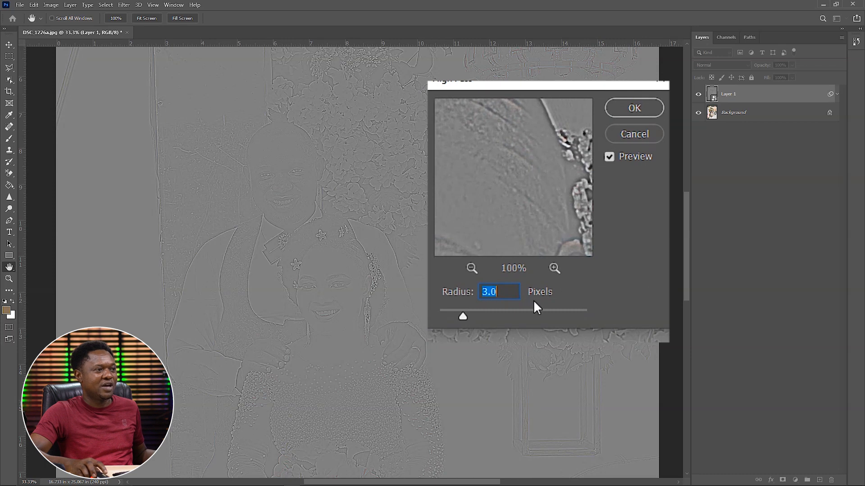
{"action": "left_click", "coordinate": [505, 301]}
{"action": "double_click", "coordinate": [496, 295]}
{"action": "type", "text": "4"}
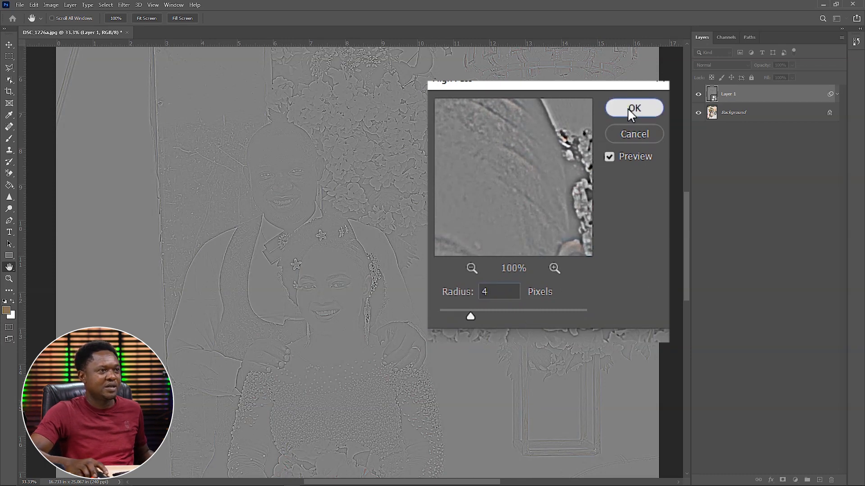
{"action": "left_click", "coordinate": [628, 107]}
{"action": "key", "text": "s"}
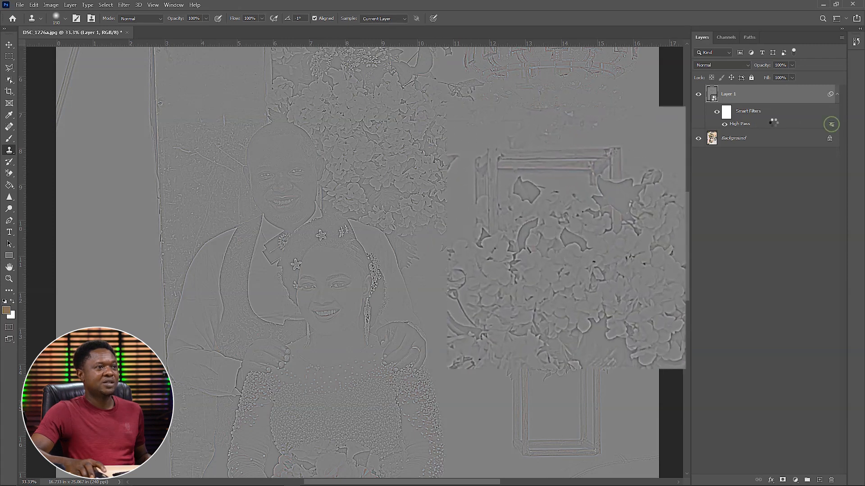
Set the blending mode of Layer 1's High Pass smart filter to Linear Light at 100% opacity.
{"action": "double_click", "coordinate": [832, 124]}
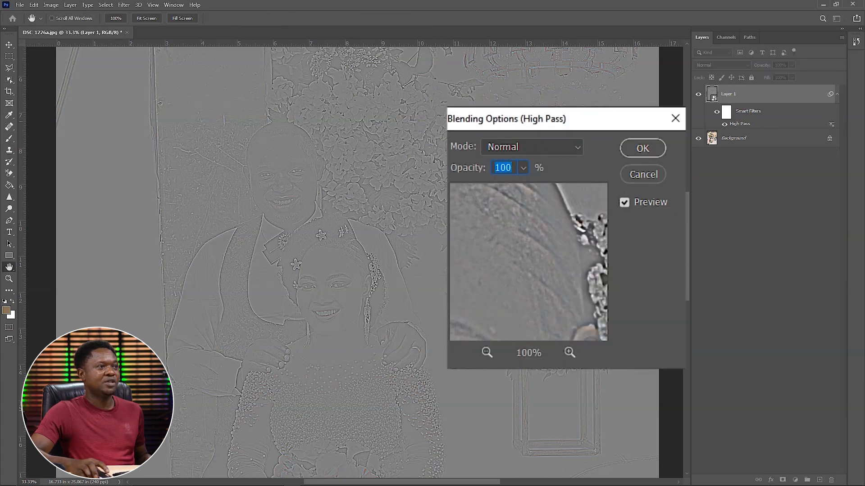
{"action": "left_click", "coordinate": [564, 147]}
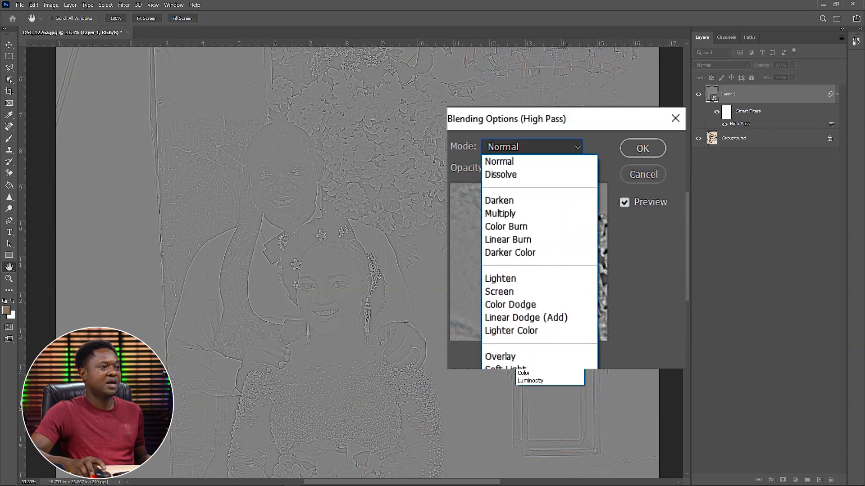
{"action": "left_click", "coordinate": [541, 298]}
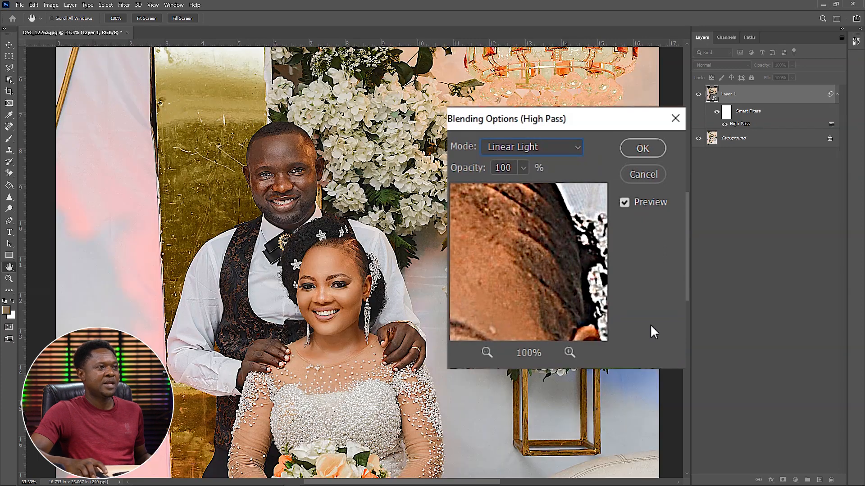
{"action": "left_click", "coordinate": [643, 148]}
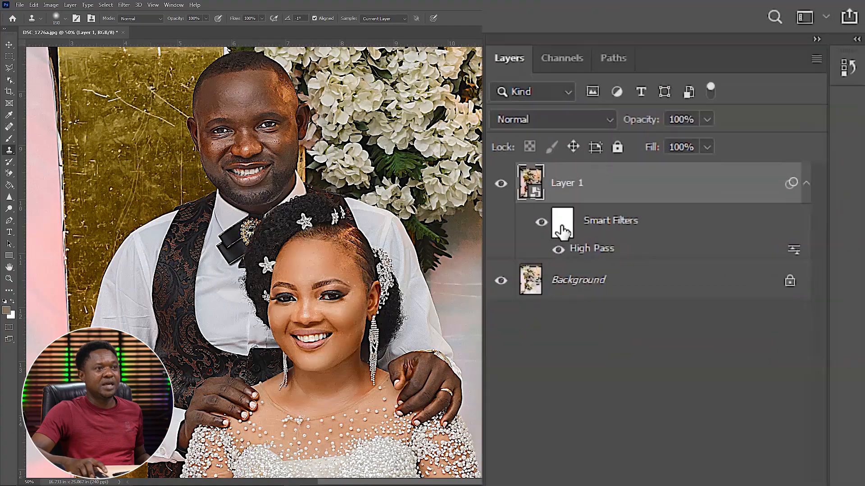
Invert the Smart Filters mask on Layer 1 to black so the High Pass sharpening is hidden.
{"action": "left_click", "coordinate": [562, 231]}
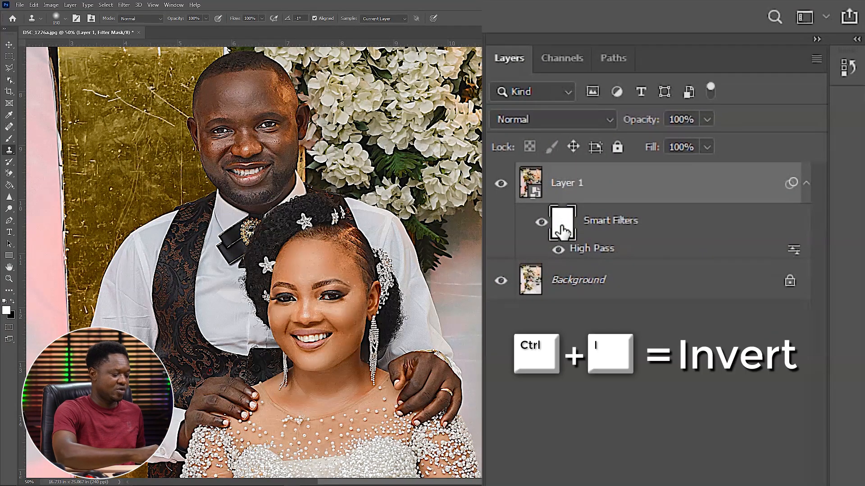
{"action": "key", "text": "ctrl+i"}
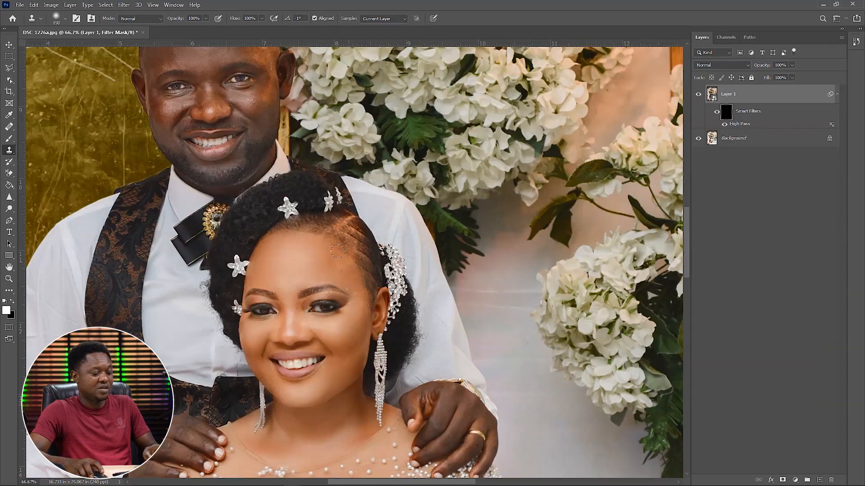
{"action": "key", "text": "ctrl+minus"}
{"action": "left_click_drag", "start_coordinate": [306, 224], "coordinate": [403, 260]}
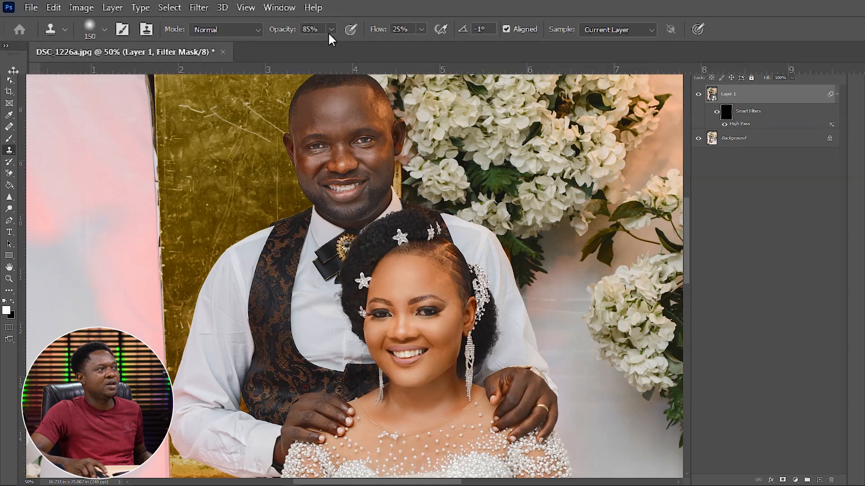
Set the Clone Stamp's opacity to 75% and its flow to 50%.
{"action": "left_click", "coordinate": [331, 29]}
{"action": "left_click_drag", "start_coordinate": [329, 42], "coordinate": [317, 44]}
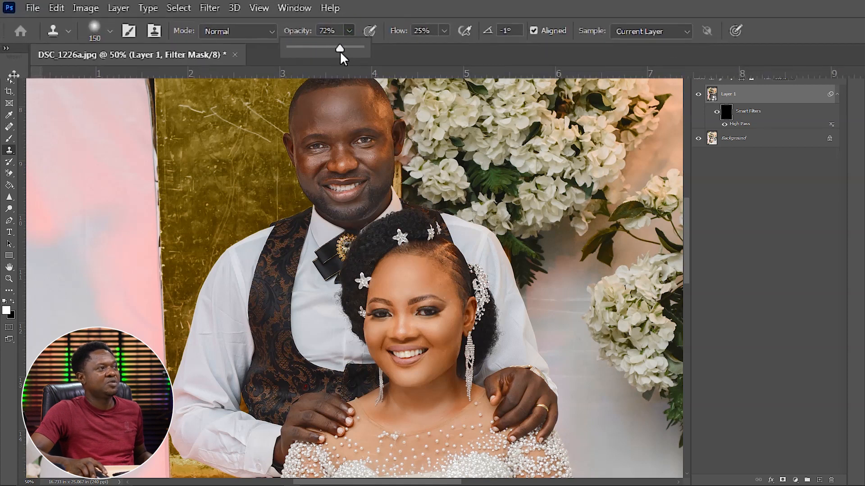
{"action": "left_click", "coordinate": [443, 31]}
{"action": "left_click_drag", "start_coordinate": [457, 47], "coordinate": [461, 47]}
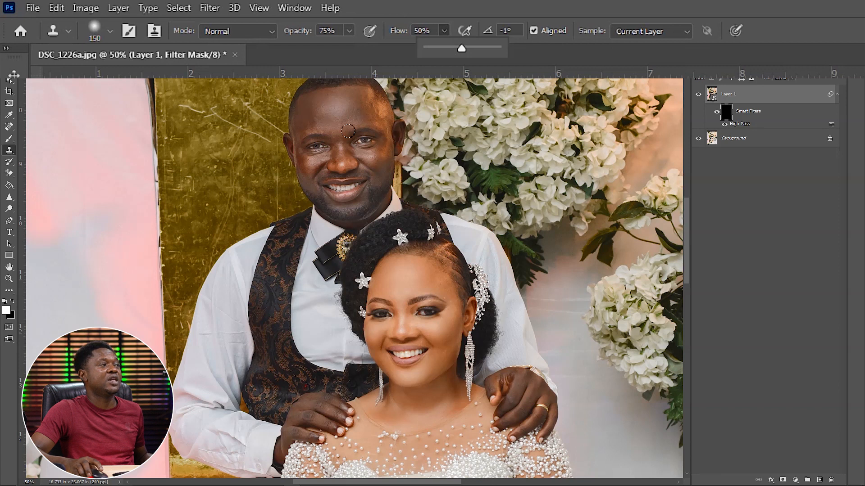
Paint white on the smart filter mask with the Brush to reveal the sharpening over the groom's face and the bride's face and hair.
{"action": "key", "text": "b"}
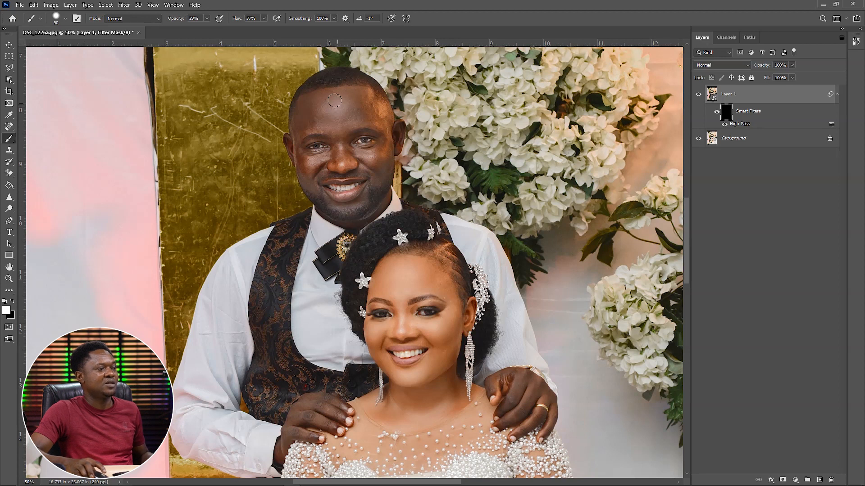
{"action": "mouse_move", "coordinate": [336, 102]}
{"action": "left_mouse_down"}
{"action": "mouse_move", "coordinate": [304, 102]}
{"action": "mouse_move", "coordinate": [343, 108]}
{"action": "mouse_move", "coordinate": [324, 131]}
{"action": "mouse_move", "coordinate": [306, 133]}
{"action": "mouse_move", "coordinate": [356, 123]}
{"action": "mouse_move", "coordinate": [362, 153]}
{"action": "mouse_move", "coordinate": [375, 157]}
{"action": "mouse_move", "coordinate": [327, 191]}
{"action": "mouse_move", "coordinate": [336, 165]}
{"action": "mouse_move", "coordinate": [362, 188]}
{"action": "mouse_move", "coordinate": [349, 203]}
{"action": "mouse_move", "coordinate": [316, 200]}
{"action": "mouse_move", "coordinate": [360, 211]}
{"action": "mouse_move", "coordinate": [382, 182]}
{"action": "mouse_move", "coordinate": [421, 225]}
{"action": "mouse_move", "coordinate": [388, 224]}
{"action": "mouse_move", "coordinate": [356, 251]}
{"action": "mouse_move", "coordinate": [352, 269]}
{"action": "mouse_move", "coordinate": [393, 221]}
{"action": "mouse_move", "coordinate": [356, 248]}
{"action": "mouse_move", "coordinate": [396, 237]}
{"action": "mouse_move", "coordinate": [448, 246]}
{"action": "left_mouse_up"}
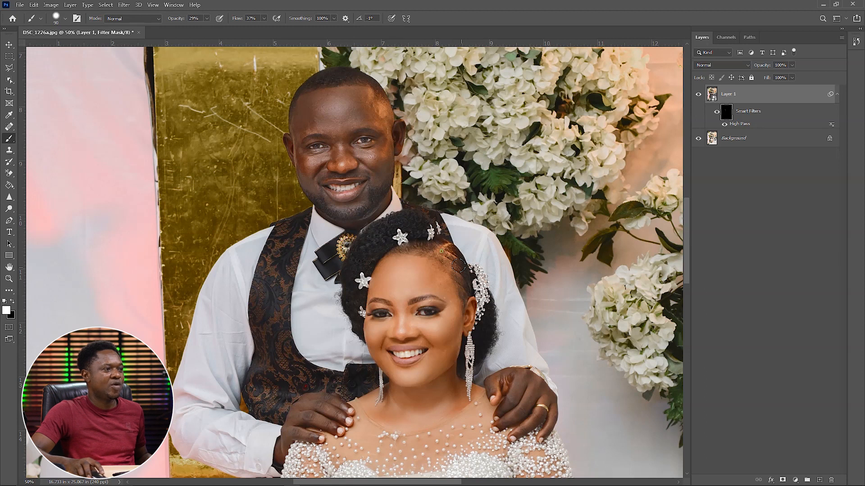
{"action": "key", "text": "ctrl+plus"}
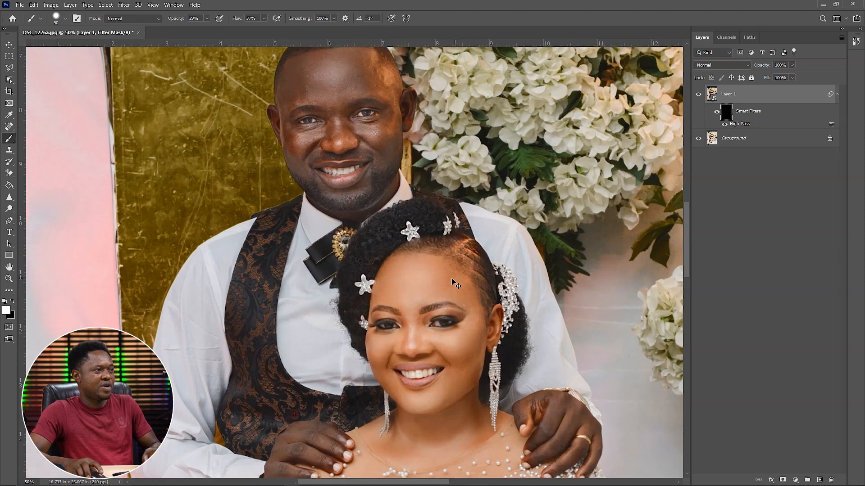
{"action": "mouse_move", "coordinate": [430, 310]}
{"action": "left_mouse_down"}
{"action": "mouse_move", "coordinate": [366, 212]}
{"action": "mouse_move", "coordinate": [317, 229]}
{"action": "left_mouse_up"}
{"action": "left_click_drag", "start_coordinate": [369, 225], "coordinate": [390, 225]}
{"action": "mouse_move", "coordinate": [347, 266]}
{"action": "left_mouse_down"}
{"action": "mouse_move", "coordinate": [349, 252]}
{"action": "mouse_move", "coordinate": [335, 255]}
{"action": "left_mouse_up"}
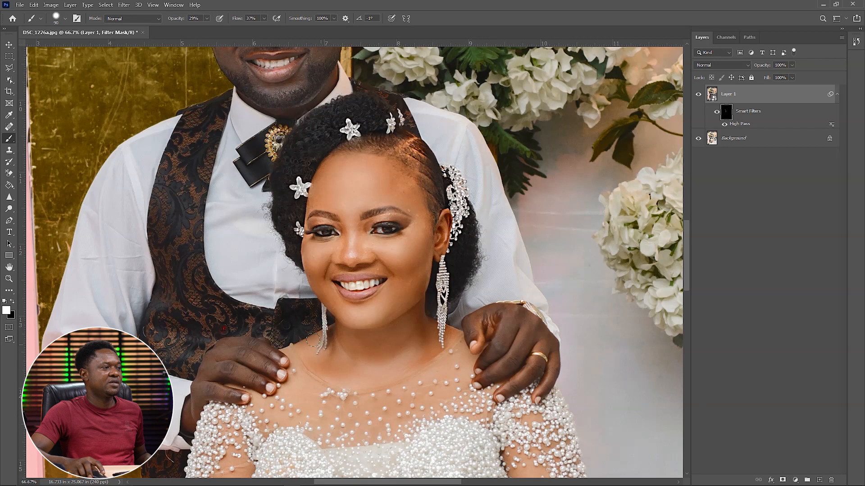
Paint white on the smart filter mask with a larger brush to reveal the sharpening over the beaded bodice, sleeves and bouquet.
{"action": "scroll", "coordinate": [351, 313], "scroll_direction": "down", "scroll_amount": 5}
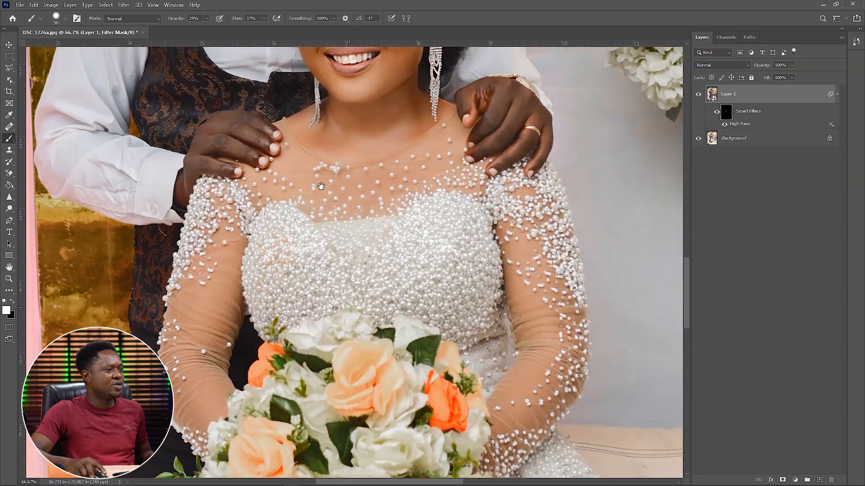
{"action": "key", "text": "bracketright"}
{"action": "key", "text": "bracketright"}
{"action": "key", "text": "bracketright"}
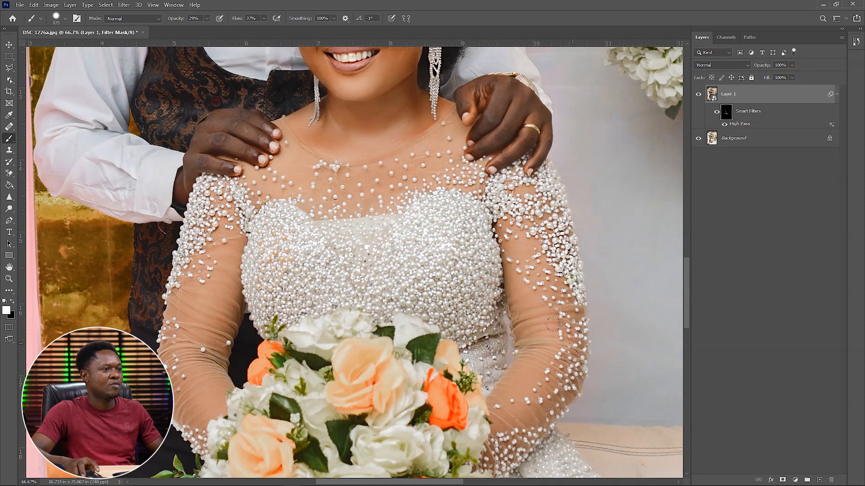
{"action": "scroll", "coordinate": [215, 291], "scroll_direction": "down", "scroll_amount": 5}
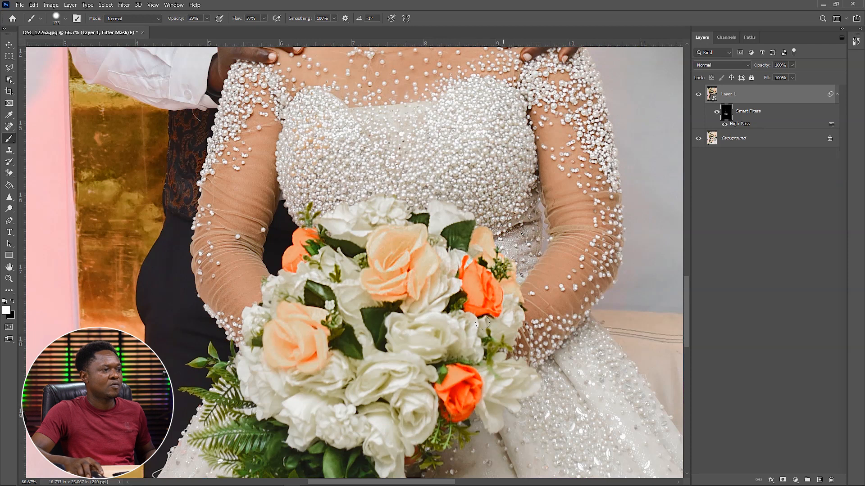
{"action": "scroll", "coordinate": [376, 323], "scroll_direction": "down", "scroll_amount": 5}
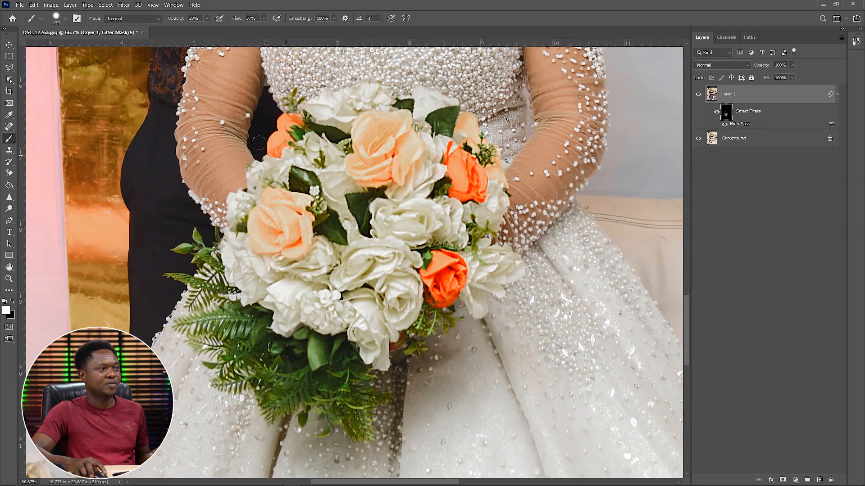
Enlarge the brush to 500 px and paint the smart filter mask white over the beaded skirt of the gown.
{"action": "left_click_drag", "start_coordinate": [219, 306], "coordinate": [109, 129]}
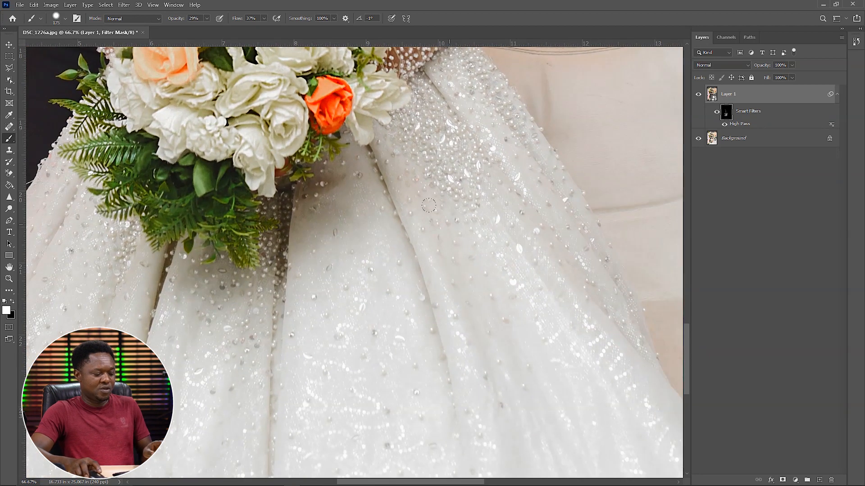
{"action": "key", "text": "ctrl+minus"}
{"action": "key", "text": "ctrl+minus"}
{"action": "key", "text": "bracketright"}
{"action": "key", "text": "bracketright"}
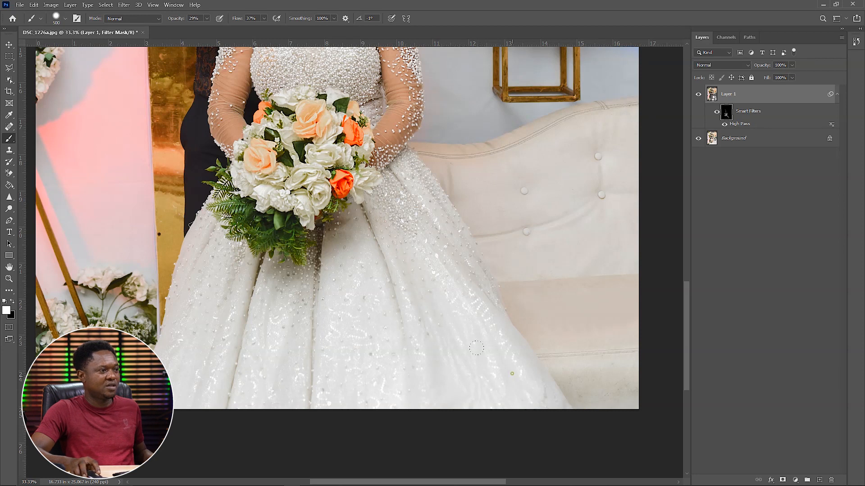
{"action": "left_click_drag", "start_coordinate": [213, 310], "coordinate": [211, 309]}
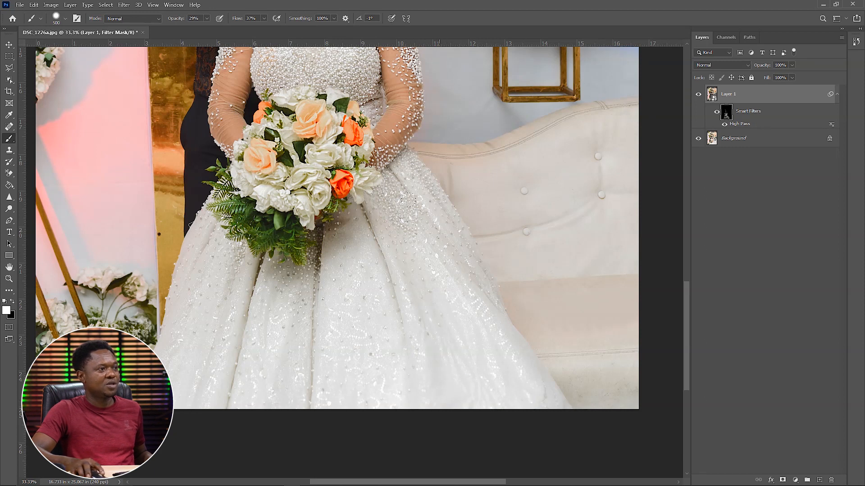
Reveal the sharpening over the groom's patterned waistcoat by painting the smart filter mask white with a smaller brush.
{"action": "left_click_drag", "start_coordinate": [323, 234], "coordinate": [351, 378]}
{"action": "key", "text": "ctrl+plus"}
{"action": "key", "text": "ctrl+plus"}
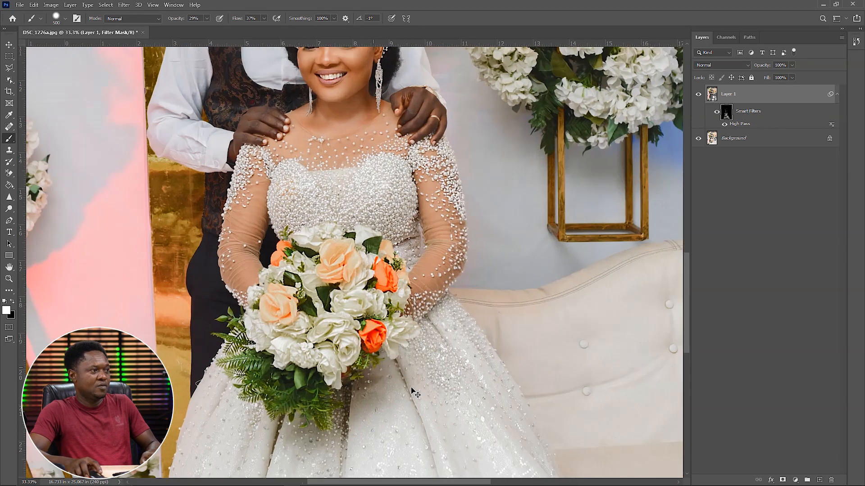
{"action": "left_click_drag", "start_coordinate": [293, 112], "coordinate": [378, 297]}
{"action": "left_click_drag", "start_coordinate": [291, 68], "coordinate": [309, 254]}
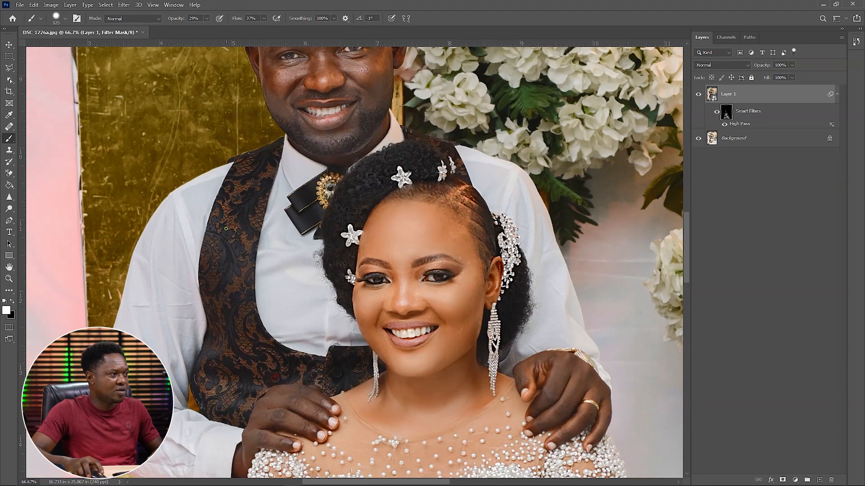
{"action": "scroll", "coordinate": [243, 216], "scroll_direction": "down", "scroll_amount": 3}
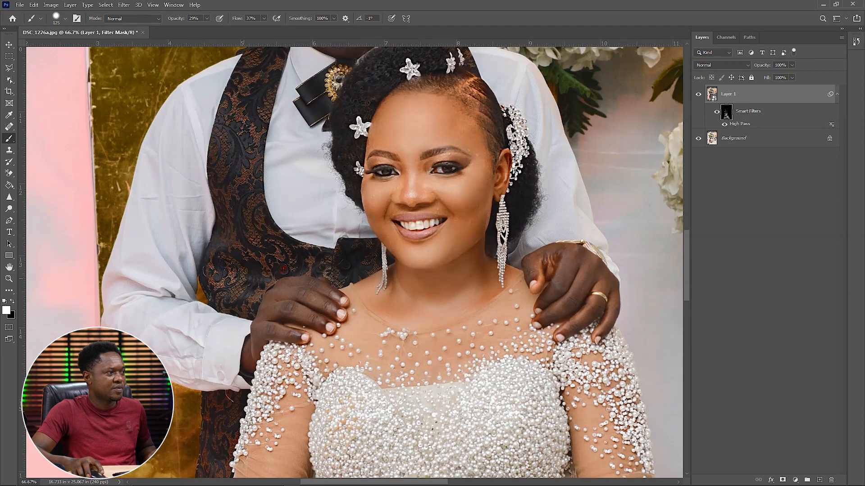
{"action": "left_click_drag", "start_coordinate": [347, 282], "coordinate": [360, 360]}
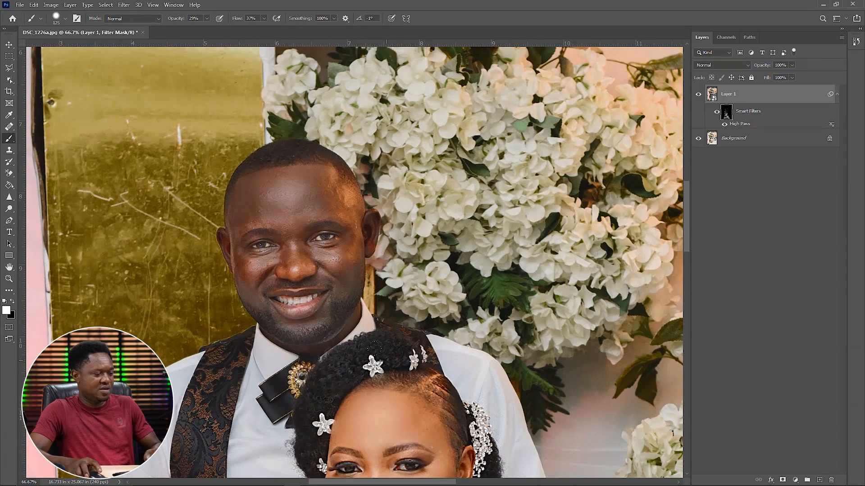
Examine the sharpened portrait as a whole and up close around the couple's faces and the dress.
{"action": "key", "text": "ctrl+minus"}
{"action": "key", "text": "ctrl+minus"}
{"action": "key", "text": "ctrl+minus"}
{"action": "key", "text": "ctrl+minus"}
{"action": "key", "text": "ctrl+plus"}
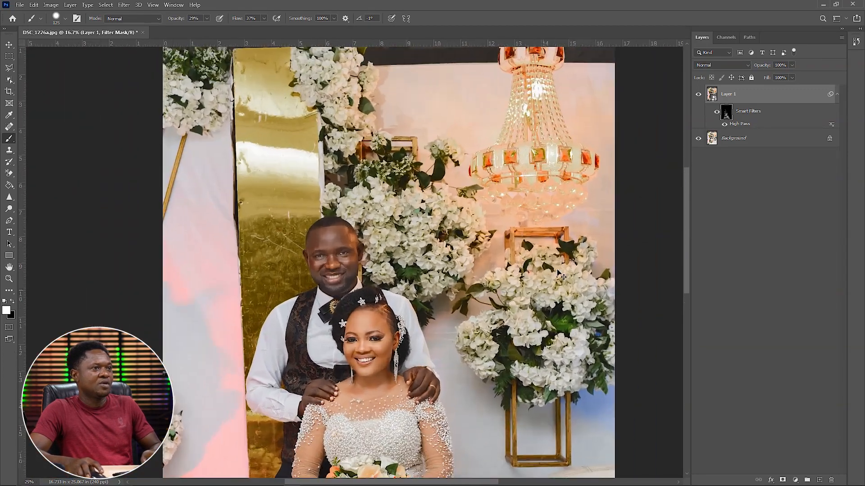
{"action": "key", "text": "ctrl+plus"}
{"action": "key", "text": "ctrl+plus"}
{"action": "key", "text": "ctrl+plus"}
{"action": "left_click_drag", "start_coordinate": [390, 408], "coordinate": [416, 134]}
{"action": "left_click_drag", "start_coordinate": [460, 332], "coordinate": [467, 280]}
{"action": "key", "text": "ctrl+minus"}
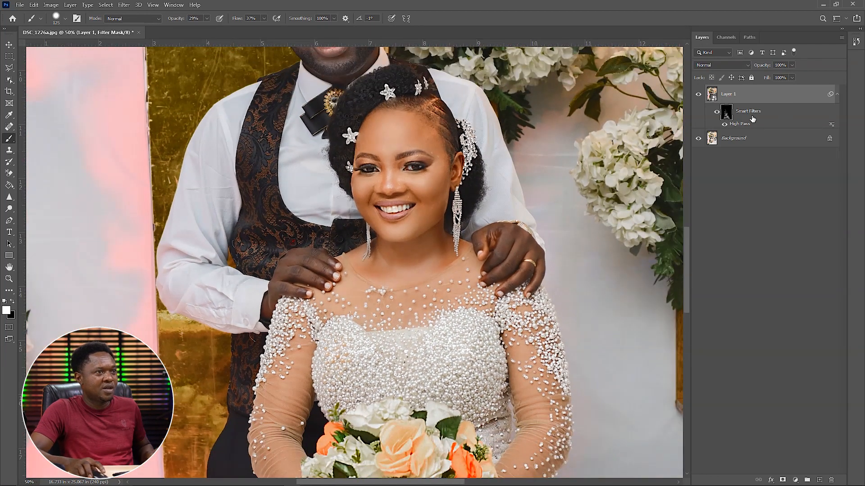
Toggle the visibility of Layer 1's Smart Filters to compare the couple with and without sharpening.
{"action": "left_click", "coordinate": [716, 112]}
{"action": "left_click", "coordinate": [717, 113]}
{"action": "left_click", "coordinate": [717, 112]}
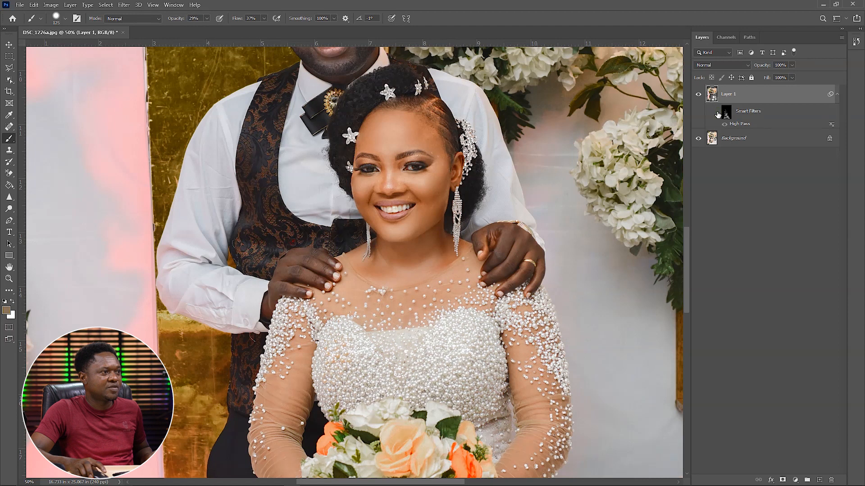
Compare the beaded bodice and bouquet at 100% zoom with Layer 1's Smart Filters off and on, leaving them visible.
{"action": "key", "text": "ctrl+plus"}
{"action": "key", "text": "ctrl+plus"}
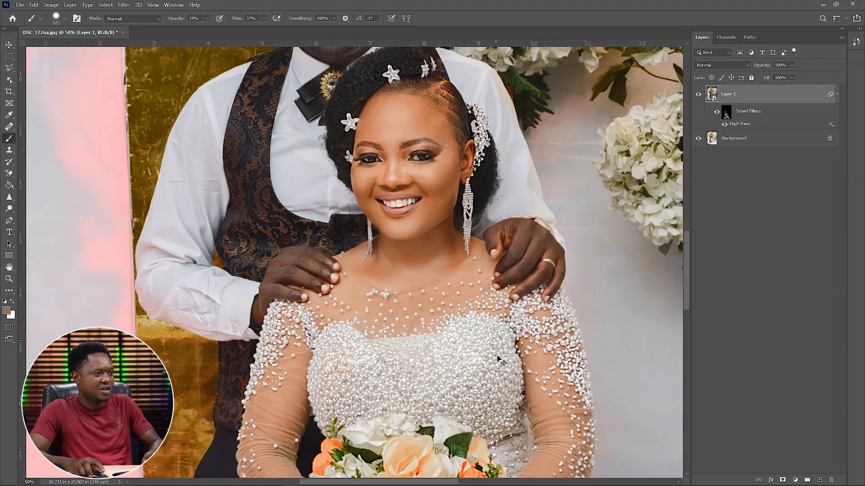
{"action": "left_click_drag", "start_coordinate": [497, 408], "coordinate": [418, 138]}
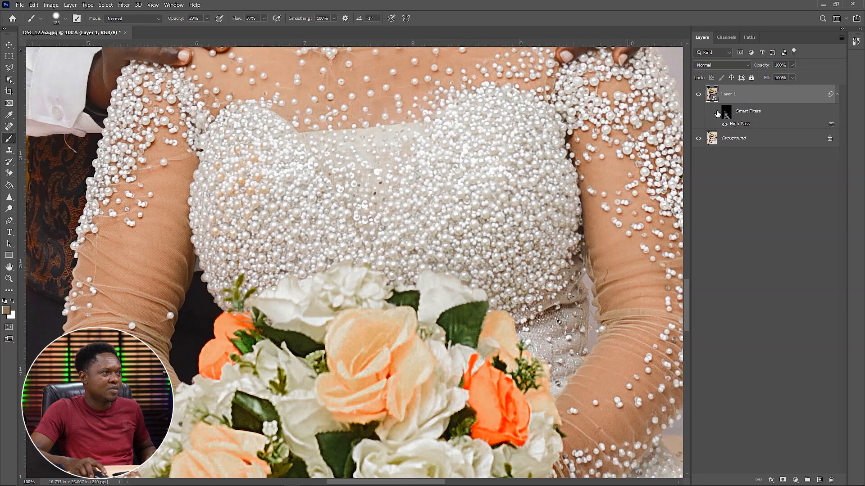
{"action": "left_click", "coordinate": [717, 114]}
{"action": "left_click", "coordinate": [718, 114]}
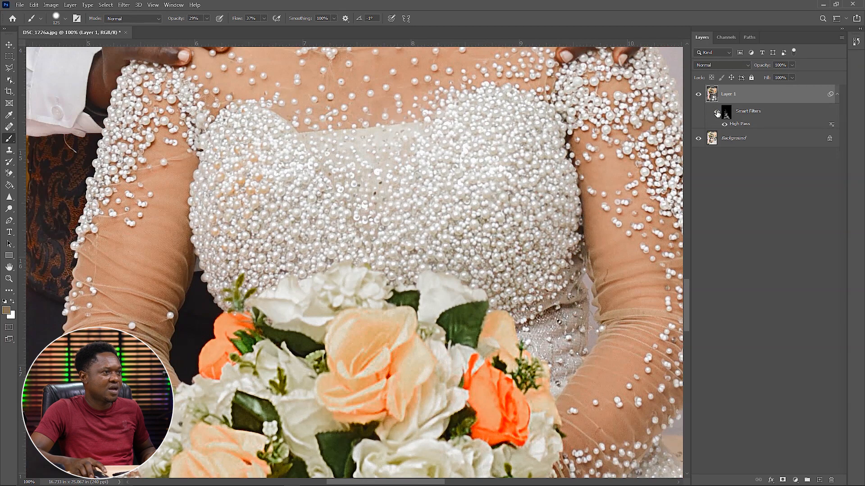
{"action": "left_click", "coordinate": [717, 114]}
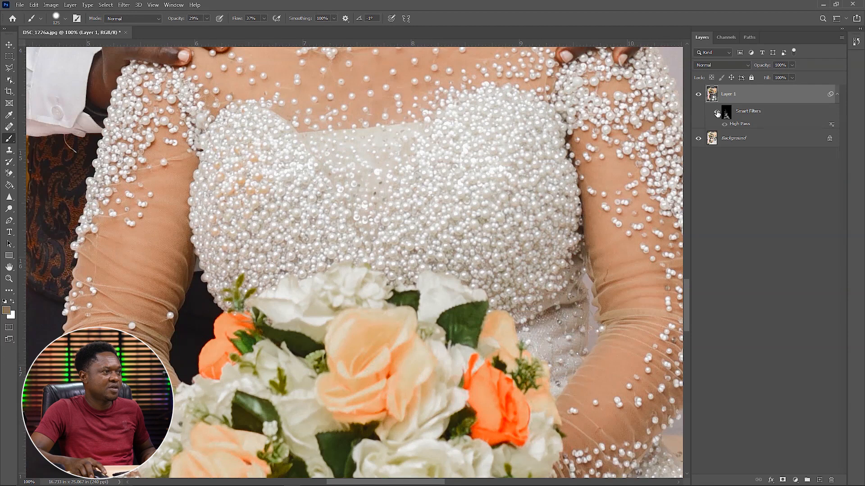
{"action": "left_click", "coordinate": [717, 114]}
Compare the full edit with the original Background by hiding and showing Layer 1, leaving the layer visible.
{"action": "key", "text": "ctrl+minus"}
{"action": "key", "text": "ctrl+minus"}
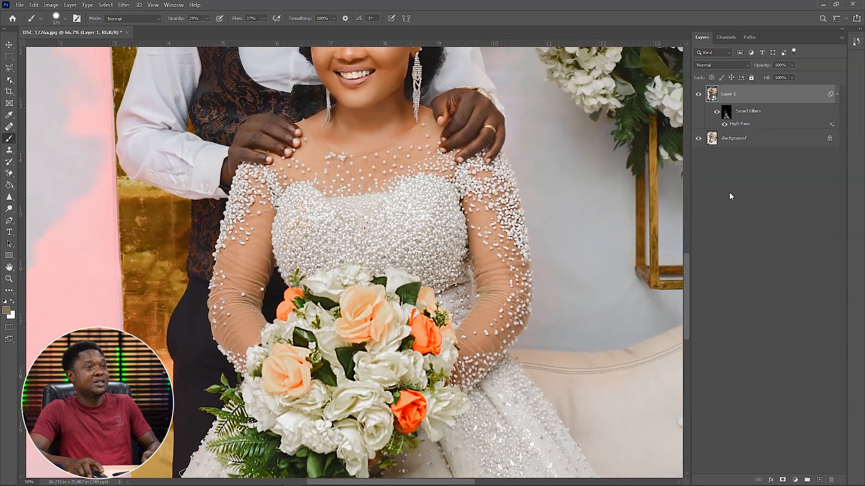
{"action": "key", "text": "ctrl+minus"}
{"action": "key", "text": "ctrl+minus"}
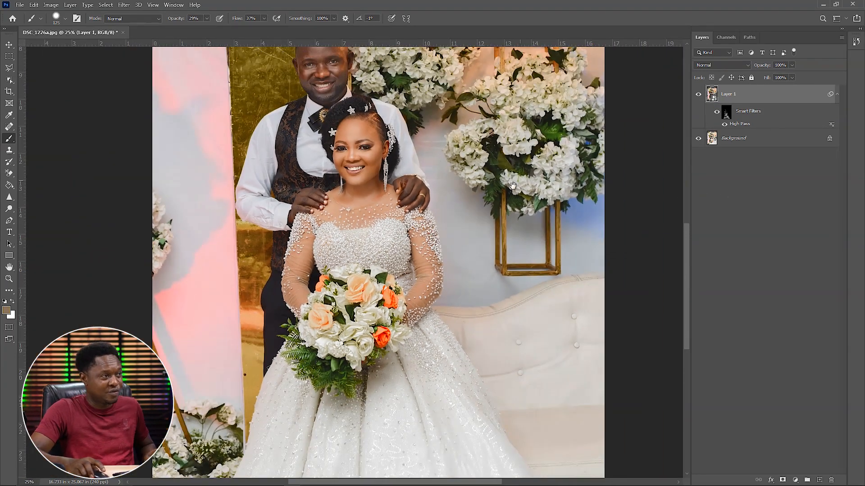
{"action": "left_click_drag", "start_coordinate": [513, 186], "coordinate": [536, 298]}
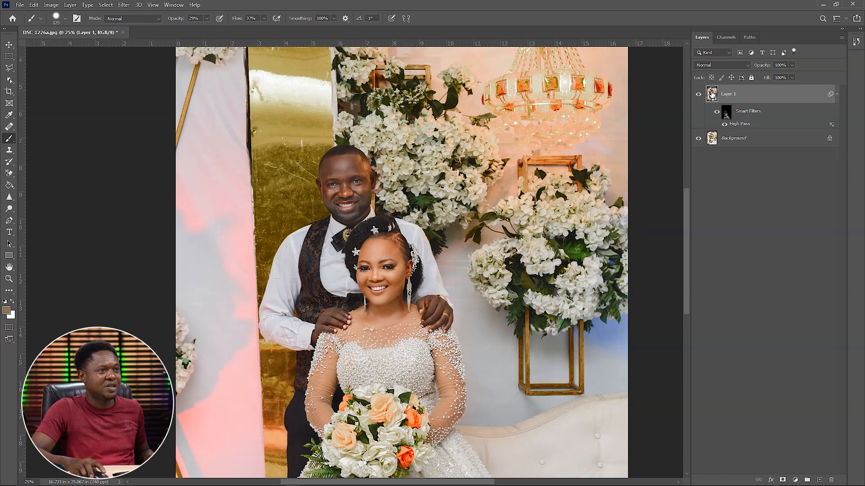
{"action": "left_click", "coordinate": [699, 94]}
{"action": "left_click", "coordinate": [699, 95]}
{"action": "left_click", "coordinate": [699, 95]}
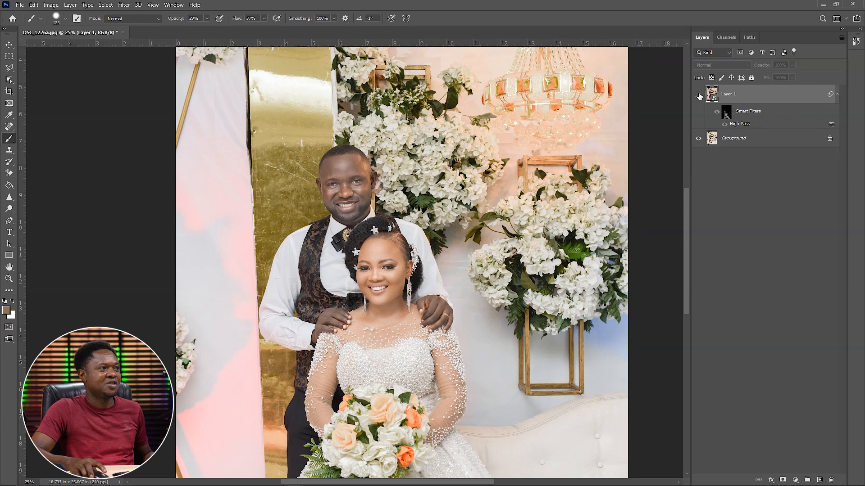
{"action": "left_click", "coordinate": [699, 95]}
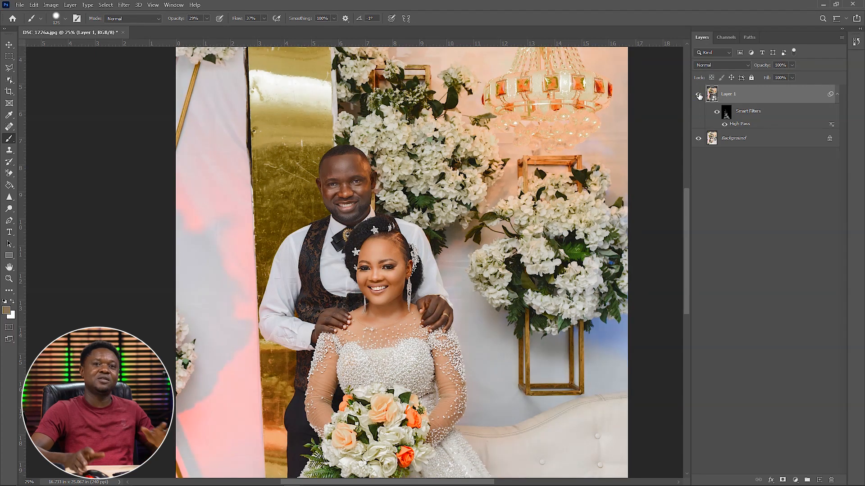